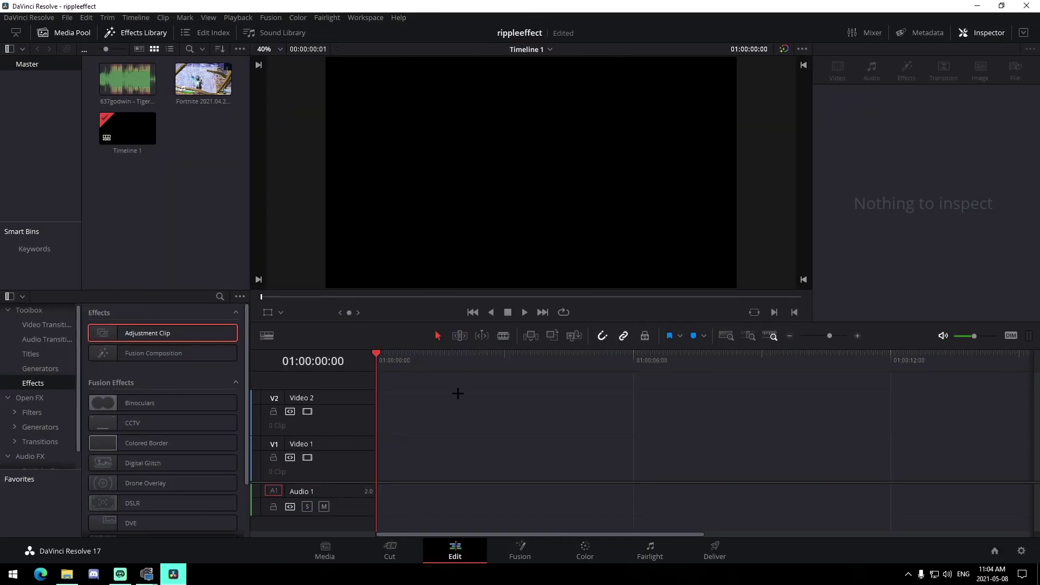
# Check the timeline resolution and frame rate in the project's master settings, leaving them unmodified.
pyautogui.click(203, 78)
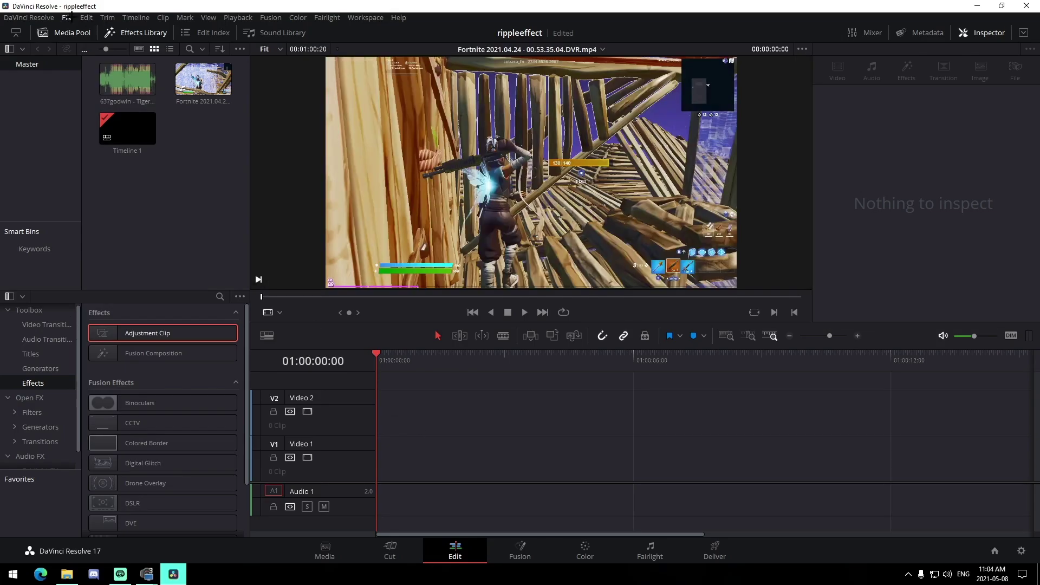
pyautogui.click(67, 18)
pyautogui.click(135, 230)
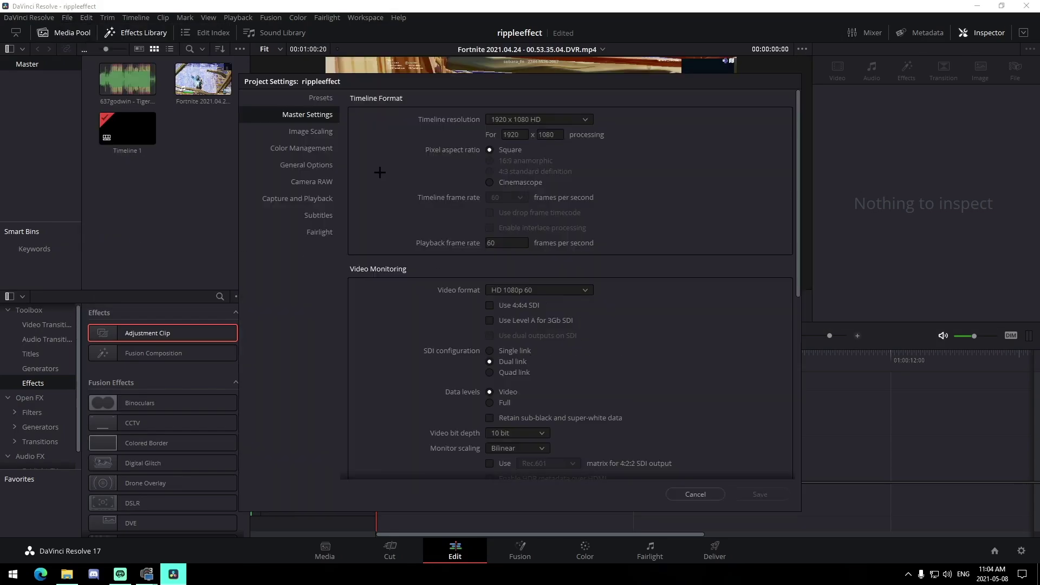
pyautogui.click(690, 497)
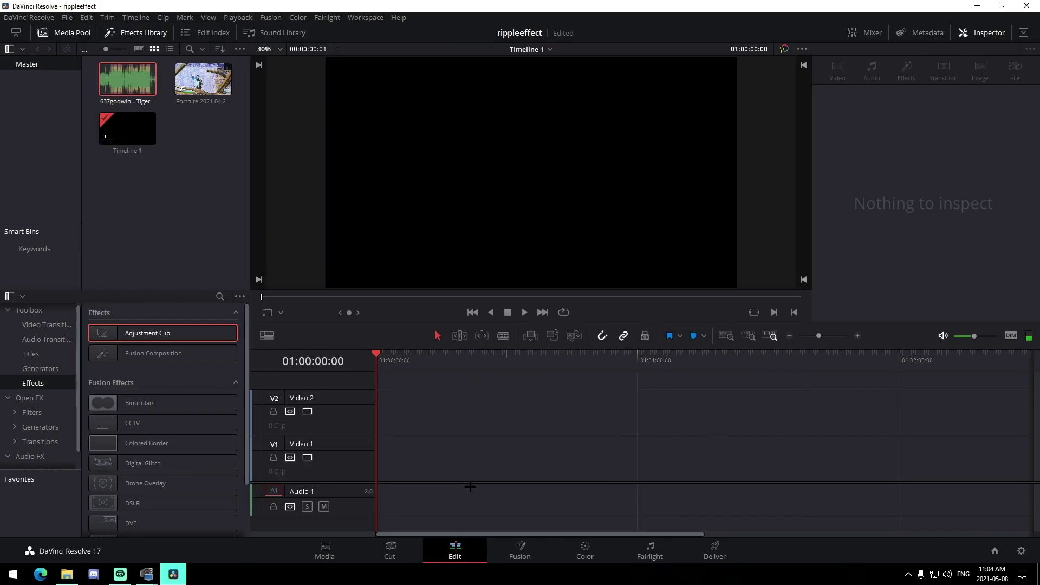
# Place 637godwin - Tiger.mp3 on the Audio 1 track, split it after the opening section and delete the remainder.
pyautogui.moveTo(127, 78); pyautogui.dragTo(505, 498)
pyautogui.press('b')
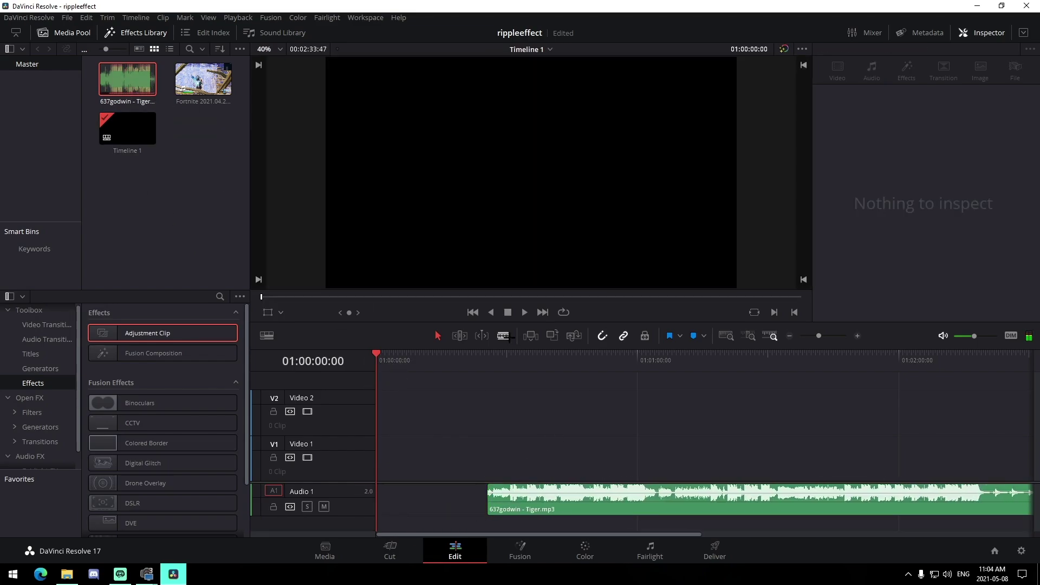
pyautogui.click(543, 496)
pyautogui.press('a')
pyautogui.click(604, 488)
pyautogui.press('Delete')
# Move the music clip to the timeline start and trim about 2.5 seconds off its beginning while listening to it.
pyautogui.moveTo(534, 506); pyautogui.dragTo(422, 506)
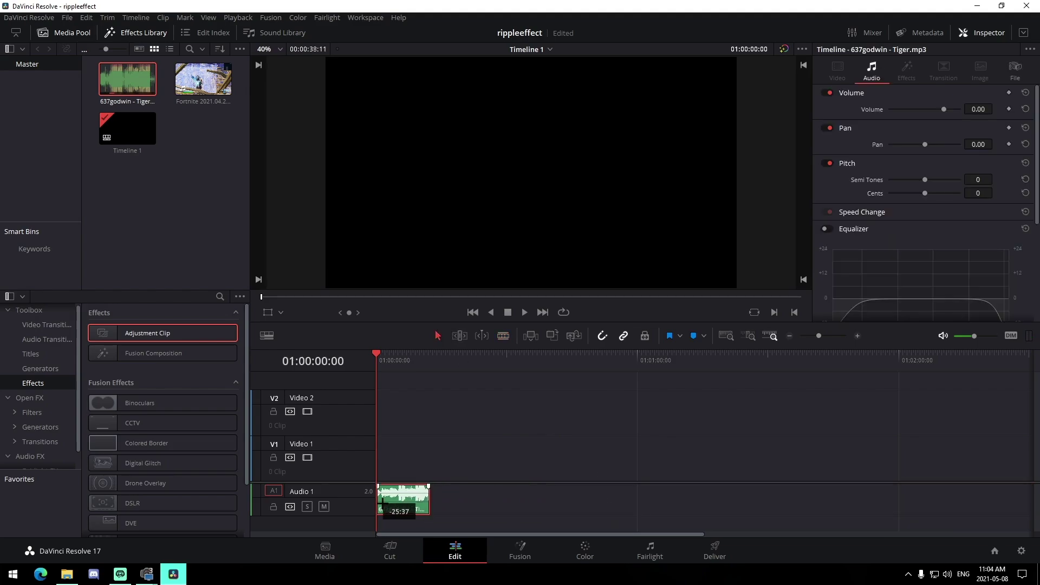
pyautogui.moveTo(819, 336); pyautogui.dragTo(827, 336)
pyautogui.press('space')
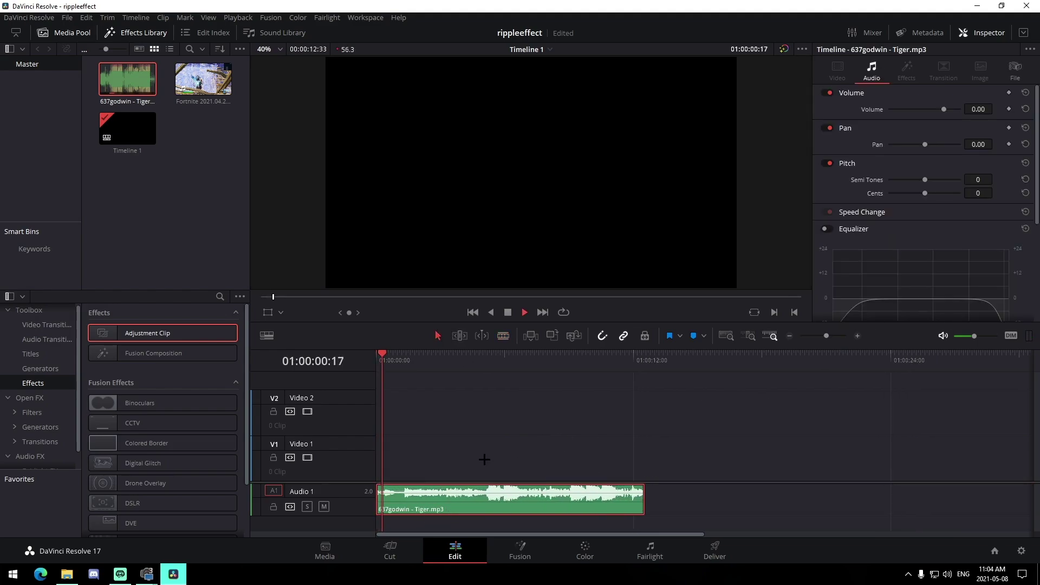
pyautogui.moveTo(381, 506); pyautogui.dragTo(430, 506)
pyautogui.click(508, 506)
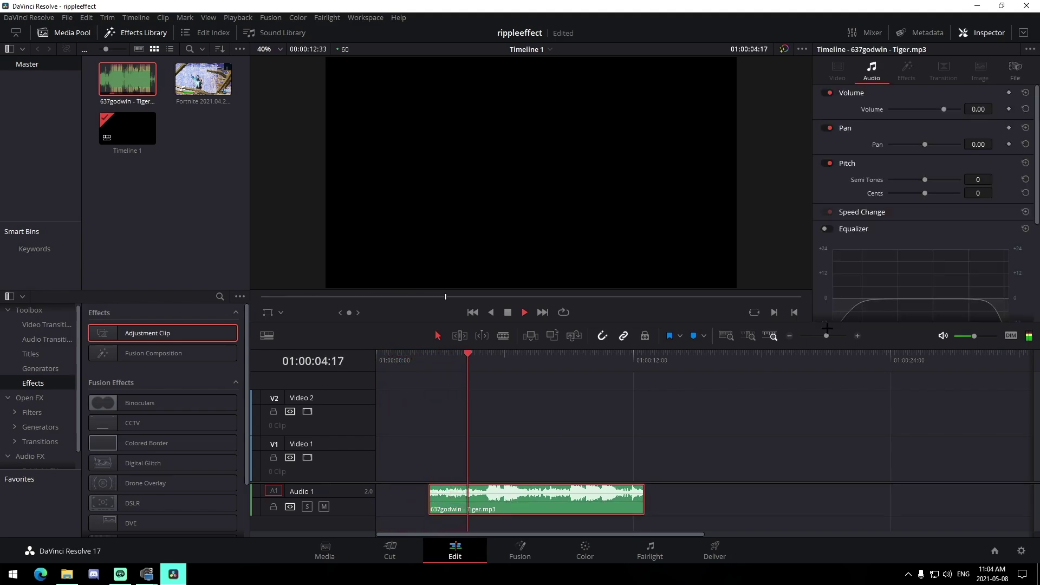
# Add a blue marker to the music clip on the beat at 01:00:05:15.
pyautogui.hotkey('ctrl', '=')
pyautogui.hotkey('ctrl', '=')
pyautogui.press('space')
pyautogui.click(755, 359)
pyautogui.moveTo(754, 357); pyautogui.dragTo(751, 359)
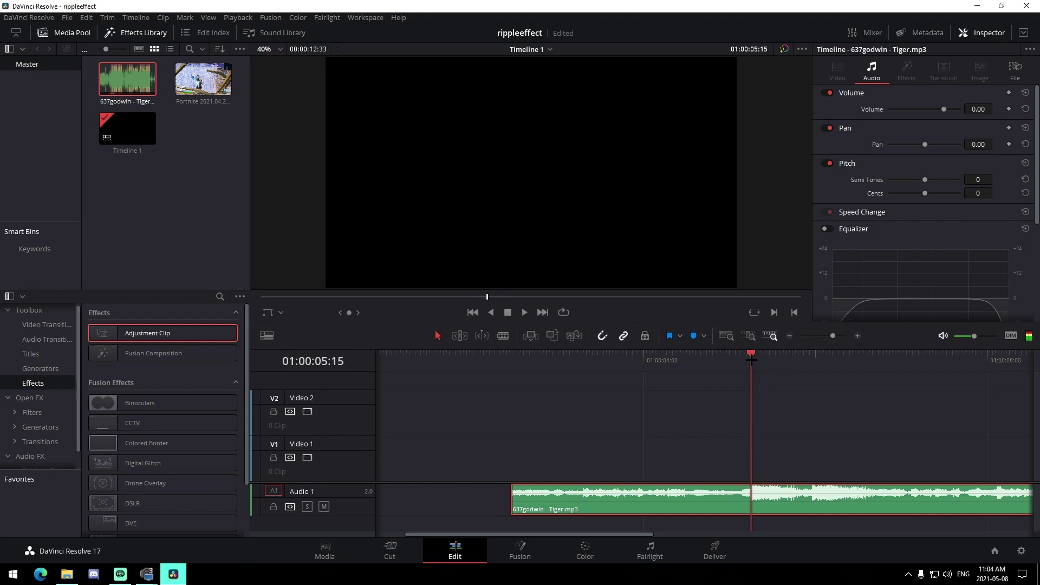
pyautogui.click(691, 337)
pyautogui.click(838, 433)
pyautogui.moveTo(833, 336); pyautogui.dragTo(827, 335)
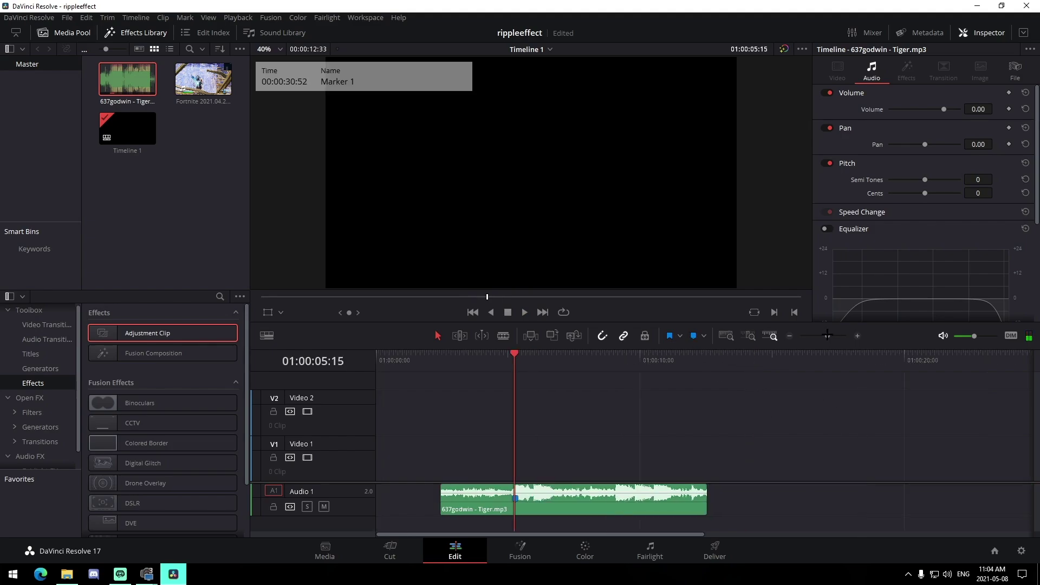
# Split the music clip at 01:00:06:27 and delete the part after the cut.
pyautogui.press('space')
pyautogui.press('b')
pyautogui.click(546, 493)
pyautogui.click(439, 335)
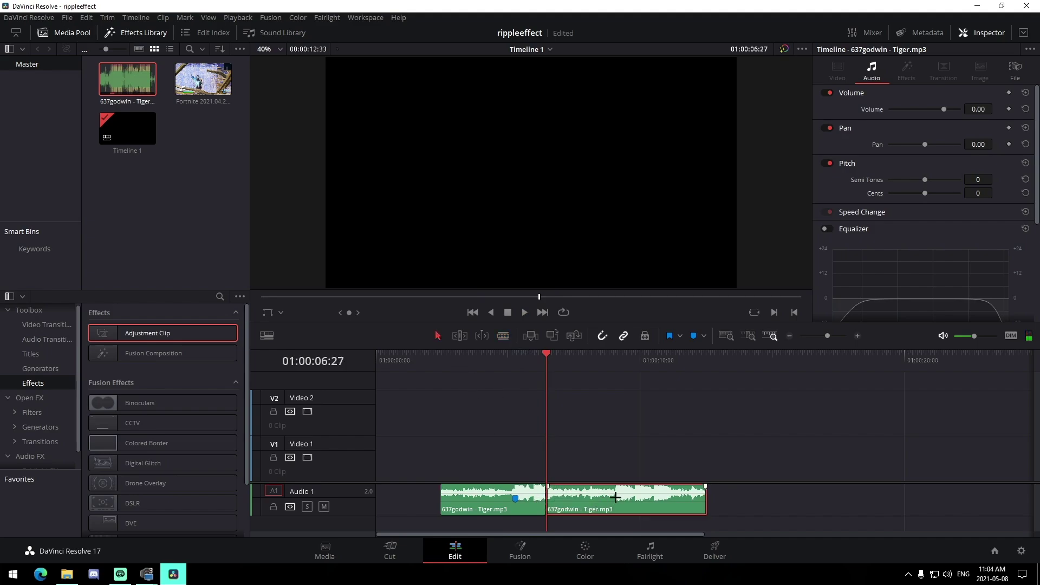
pyautogui.click(615, 498)
pyautogui.press('BackSpace')
# Move the shortened music clip to the start of the timeline and down to a new Audio 2 track.
pyautogui.moveTo(454, 493); pyautogui.dragTo(400, 495)
pyautogui.moveTo(404, 350); pyautogui.dragTo(412, 369)
pyautogui.moveTo(422, 377); pyautogui.dragTo(376, 377)
pyautogui.moveTo(828, 354); pyautogui.dragTo(832, 355)
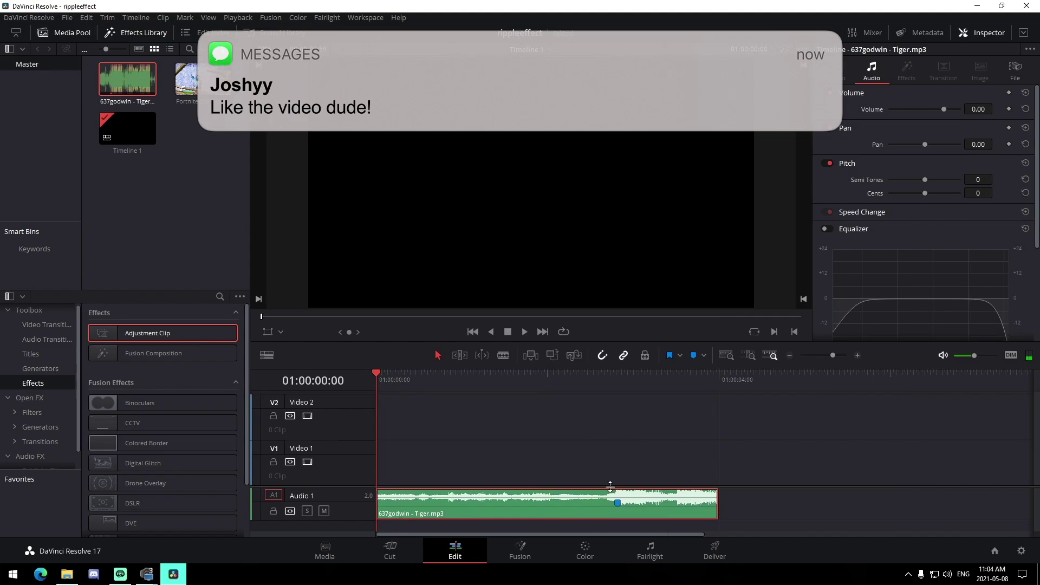
pyautogui.hotkey('alt', 'Down')
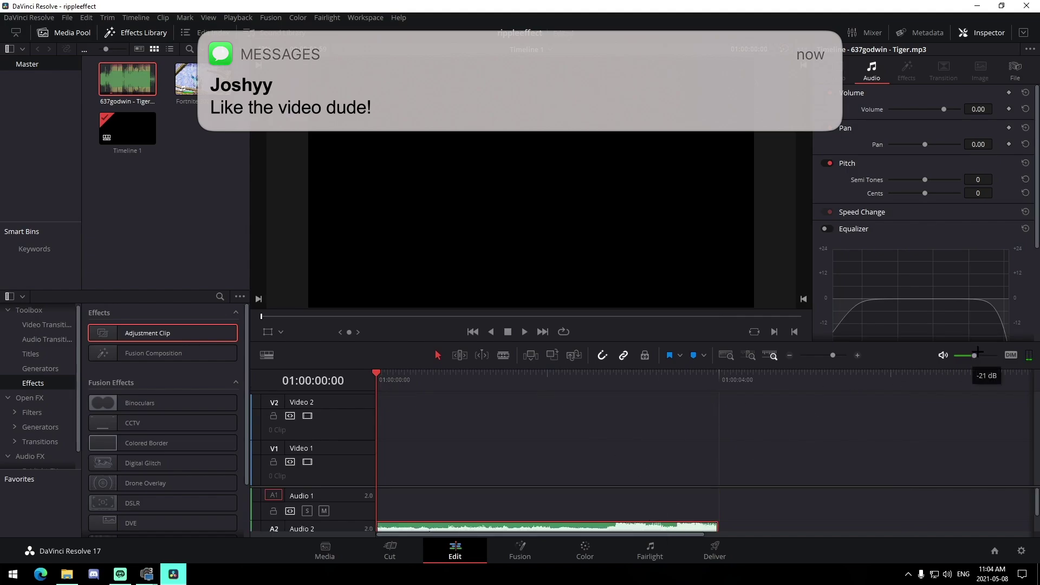
pyautogui.scroll(-1, 475, 489)
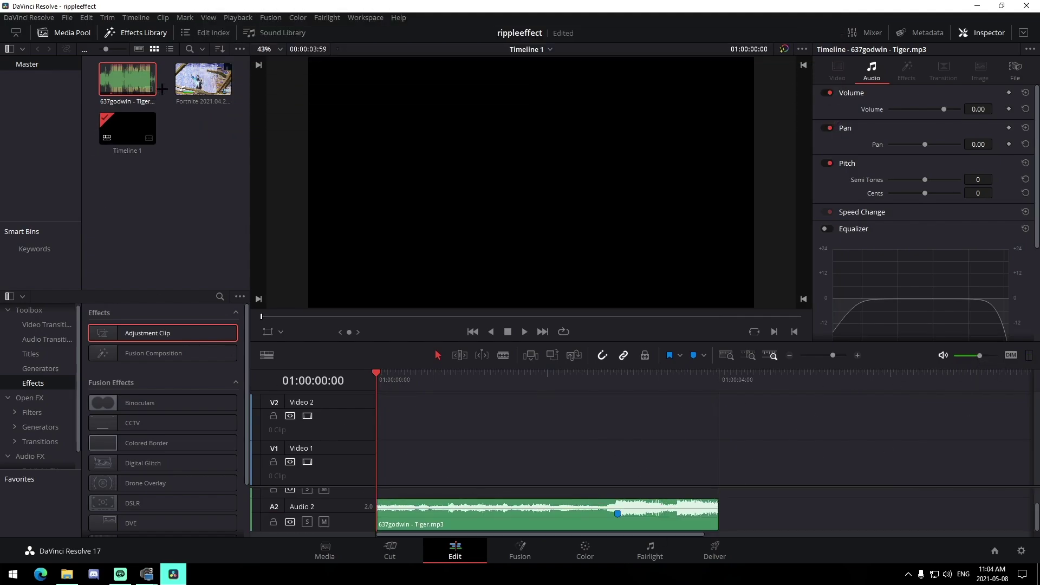
# Place a selected range of the Fortnite clip on Video 1 and align its shot with the music's beat marker at 01:00:02:48.
pyautogui.click(200, 80)
pyautogui.moveTo(653, 316); pyautogui.dragTo(785, 317)
pyautogui.moveTo(203, 79); pyautogui.dragTo(593, 418)
pyautogui.click(616, 379)
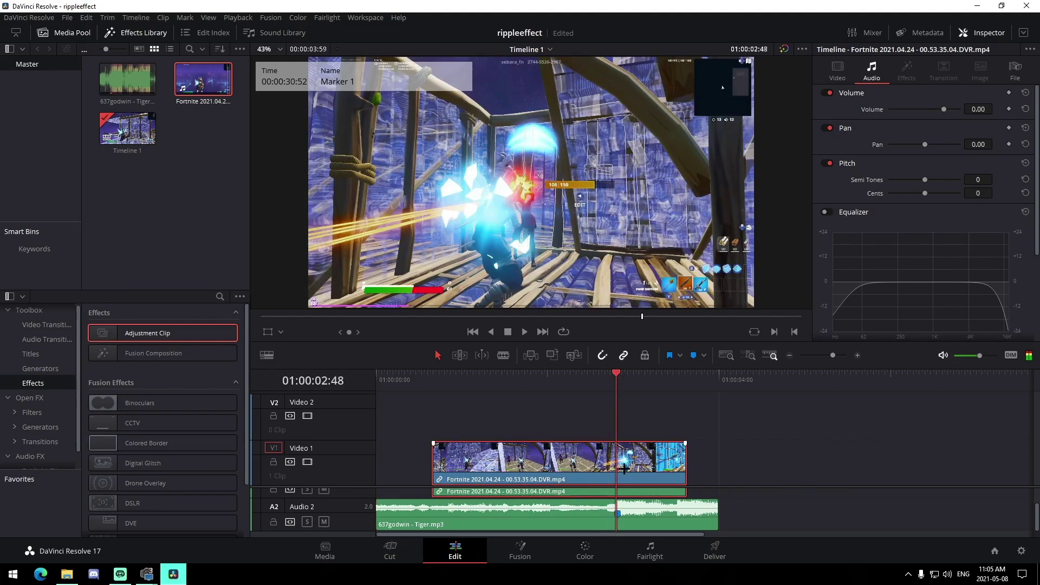
pyautogui.moveTo(618, 382)
pyautogui.mouseDown()
pyautogui.moveTo(627, 382)
pyautogui.moveTo(617, 382)
pyautogui.mouseUp()
pyautogui.moveTo(649, 456); pyautogui.dragTo(643, 456)
pyautogui.click(670, 434)
# Extend both ends of the Fortnite clip to match the start and end of the music clip.
pyautogui.moveTo(429, 467); pyautogui.dragTo(378, 466)
pyautogui.moveTo(681, 456); pyautogui.dragTo(719, 469)
pyautogui.scroll(2, 708, 512)
# Unlink the Fortnite video from its audio and show the retime controls on the video clip.
pyautogui.rightClick(641, 477)
pyautogui.click(669, 469)
pyautogui.click(758, 438)
pyautogui.rightClick(629, 475)
pyautogui.click(655, 326)
# Add three speed points to the video clip: at the beat marker, at 01:00:02:36 and slightly earlier.
pyautogui.click(552, 479)
pyautogui.click(579, 467)
pyautogui.moveTo(596, 374)
pyautogui.mouseDown()
pyautogui.moveTo(572, 382)
pyautogui.moveTo(599, 389)
pyautogui.mouseUp()
pyautogui.click(502, 479)
pyautogui.click(524, 468)
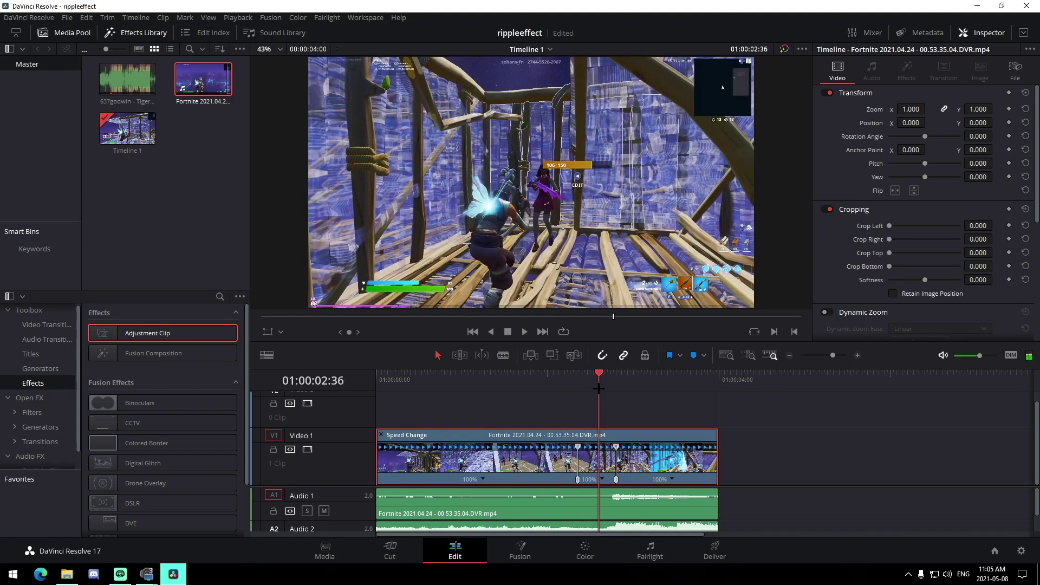
pyautogui.click(601, 479)
pyautogui.click(621, 480)
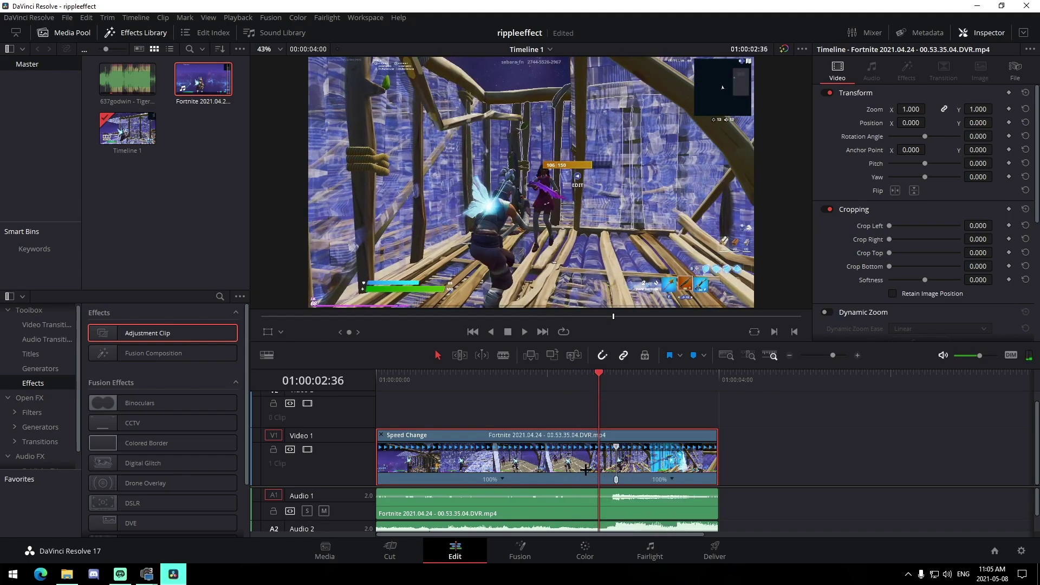
pyautogui.click(600, 479)
pyautogui.click(628, 467)
# Set the segment before the beat and the final segment to 50% speed, and speed up the short segment between them.
pyautogui.click(593, 479)
pyautogui.moveTo(639, 493)
pyautogui.click(699, 493)
pyautogui.click(623, 479)
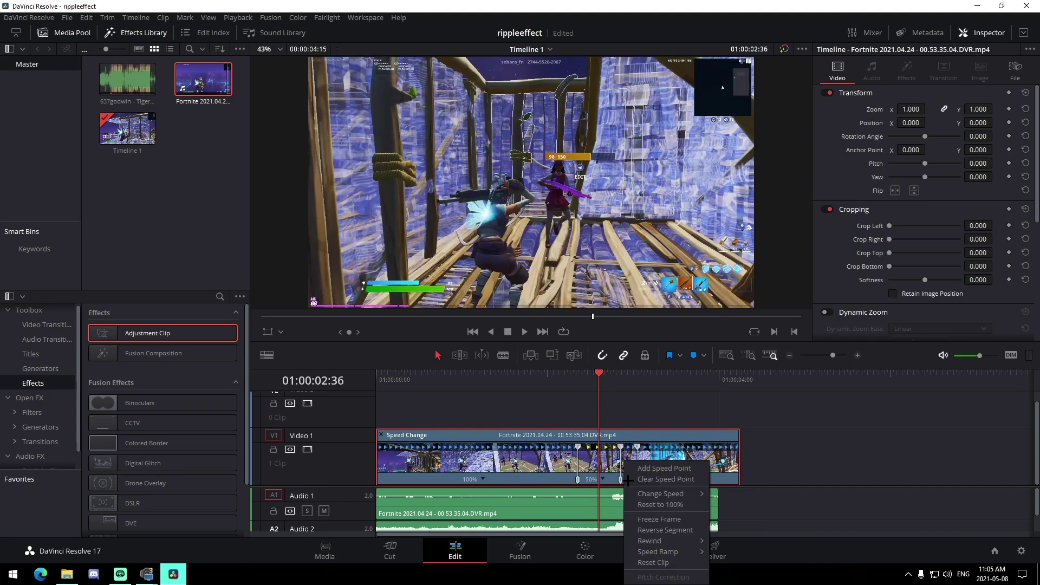
pyautogui.click(742, 555)
pyautogui.click(681, 479)
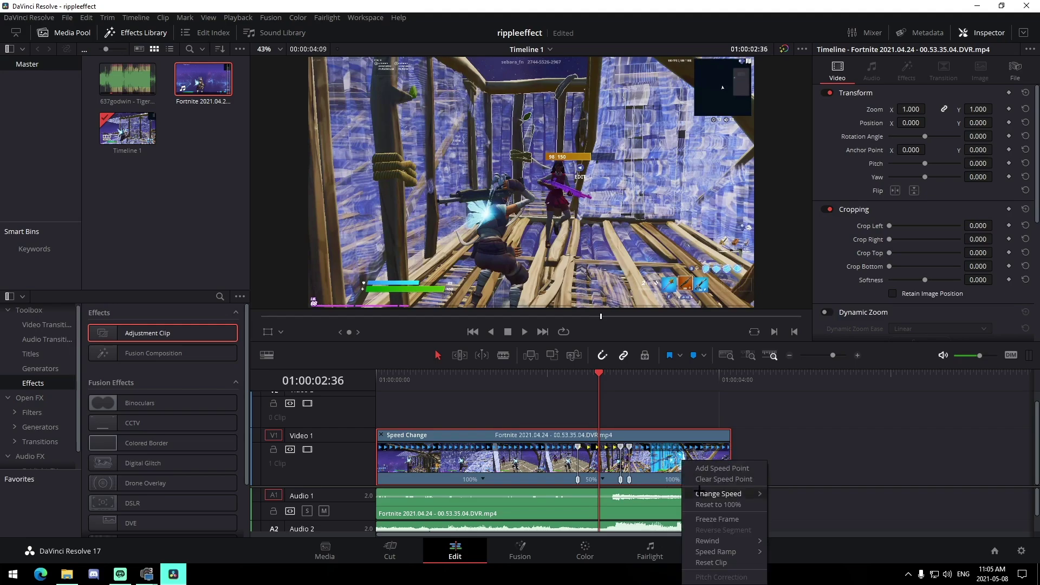
pyautogui.moveTo(721, 494)
pyautogui.click(789, 494)
# Adjust the speed point beside the beat marker so that the shot lands on the marker at 01:00:02:48.
pyautogui.moveTo(618, 379); pyautogui.dragTo(616, 405)
pyautogui.scroll(-1, 640, 499)
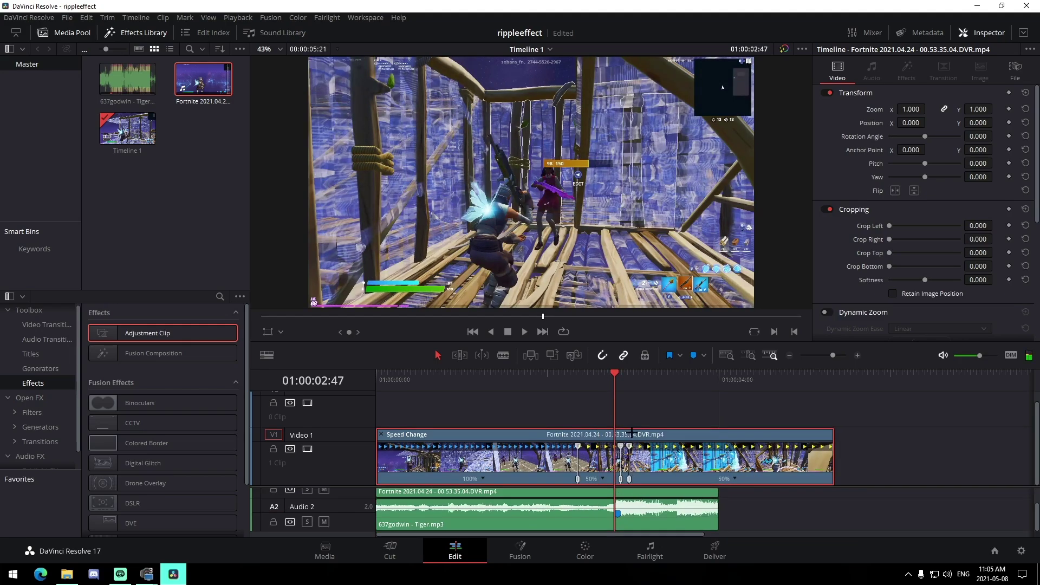
pyautogui.click(618, 383)
pyautogui.moveTo(623, 479)
pyautogui.mouseDown()
pyautogui.moveTo(606, 480)
pyautogui.moveTo(624, 478)
pyautogui.mouseUp()
# Trim the ends of the video and both audio clips to the same point before 01:00:04:00 and close the retime controls.
pyautogui.moveTo(807, 467); pyautogui.dragTo(702, 477)
pyautogui.scroll(1, 747, 522)
pyautogui.moveTo(736, 527); pyautogui.dragTo(702, 505)
pyautogui.click(752, 466)
pyautogui.click(381, 434)
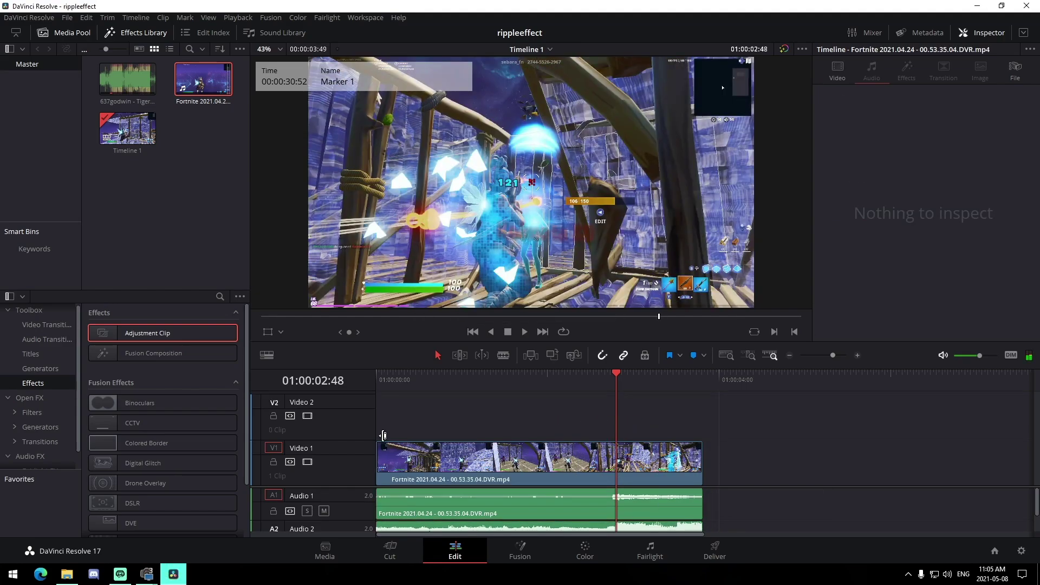
# Play back the retimed clip from the beat marker.
pyautogui.click(544, 389)
pyautogui.press('space')
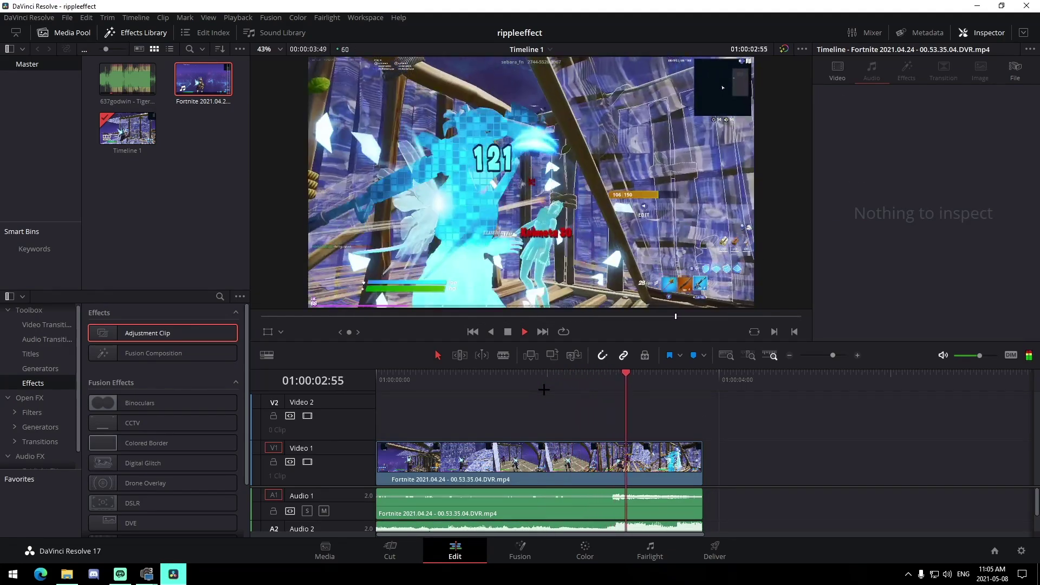
pyautogui.press('space')
pyautogui.scroll(-1, 623, 499)
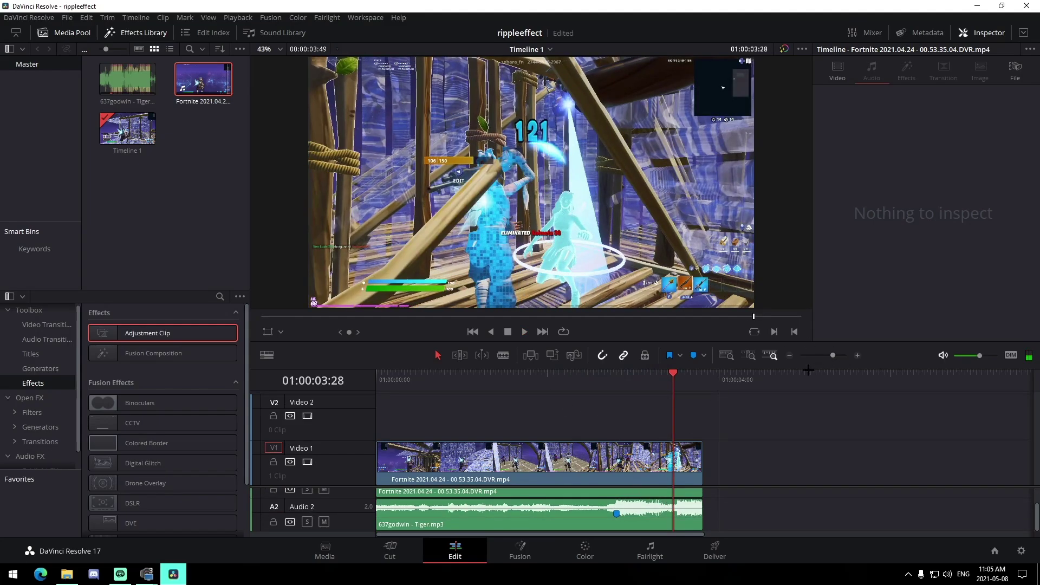
# Place an adjustment clip on Video 2 starting at the beat marker and delete the excess past the end of the video.
pyautogui.moveTo(337, 488); pyautogui.dragTo(337, 465)
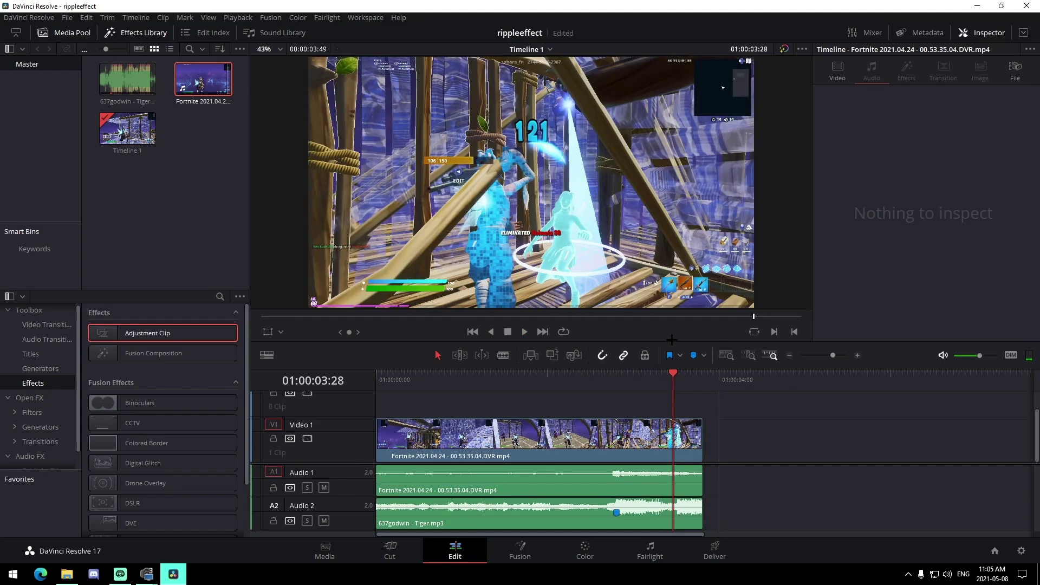
pyautogui.moveTo(671, 342); pyautogui.dragTo(672, 302)
pyautogui.click(620, 341)
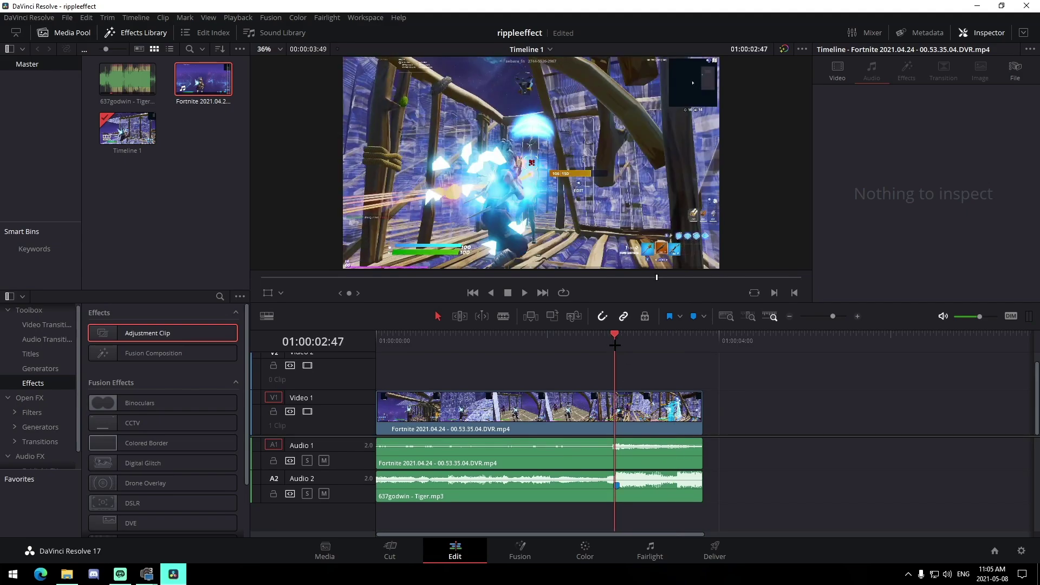
pyautogui.moveTo(148, 333); pyautogui.dragTo(705, 341)
pyautogui.click(721, 371)
pyautogui.hotkey('ctrl', 'b')
pyautogui.click(742, 382)
pyautogui.press('Delete')
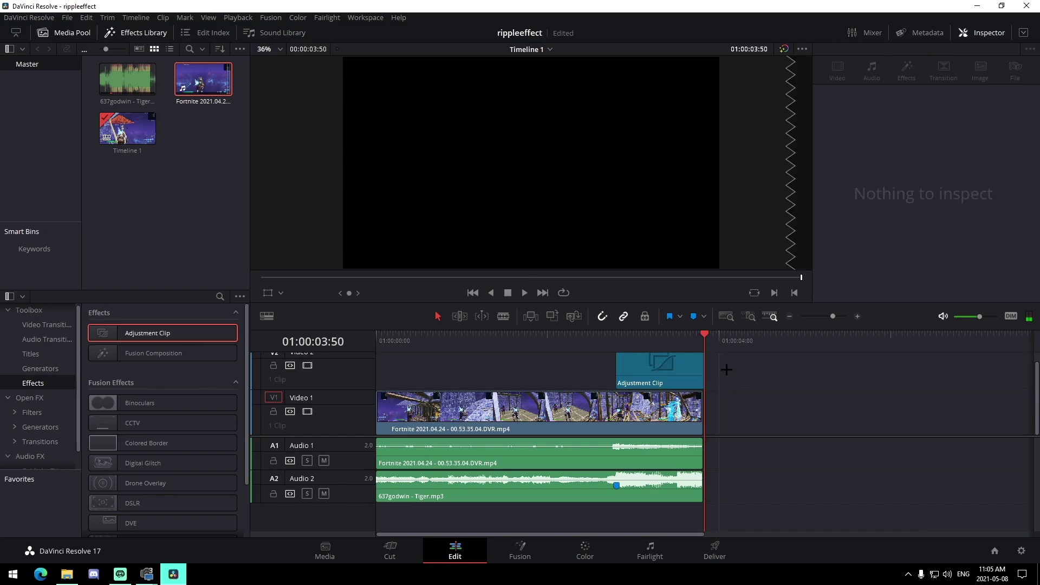
# Trim the end of the adjustment clip to line up exactly with the end of the video clip.
pyautogui.press('Left')
pyautogui.press('Right')
pyautogui.click(699, 368)
pyautogui.moveTo(703, 377); pyautogui.dragTo(701, 378)
# Open the adjustment clip in Fusion with the playhead at the beat marker.
pyautogui.click(617, 341)
pyautogui.click(634, 364)
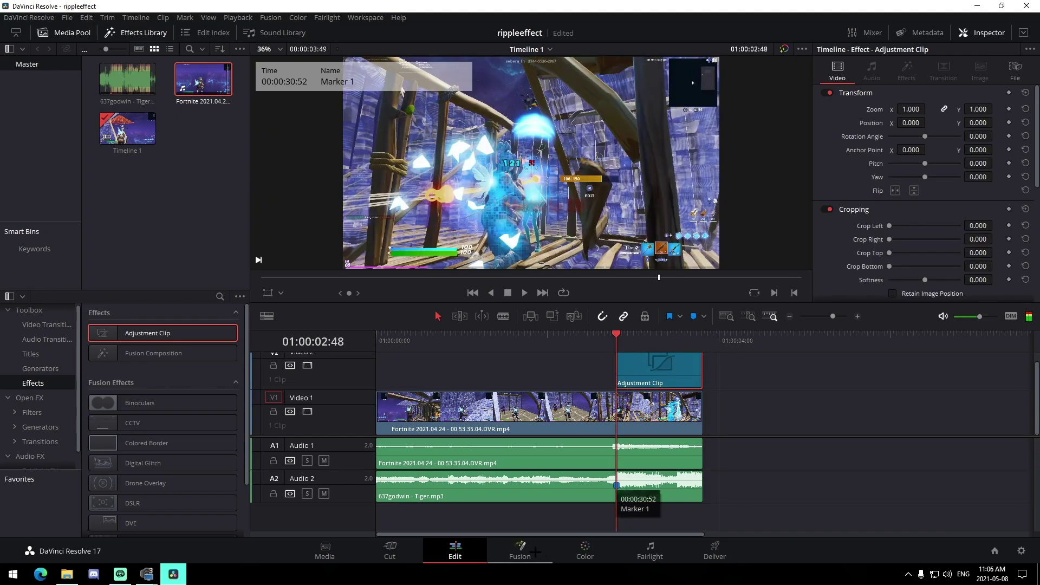
pyautogui.click(545, 551)
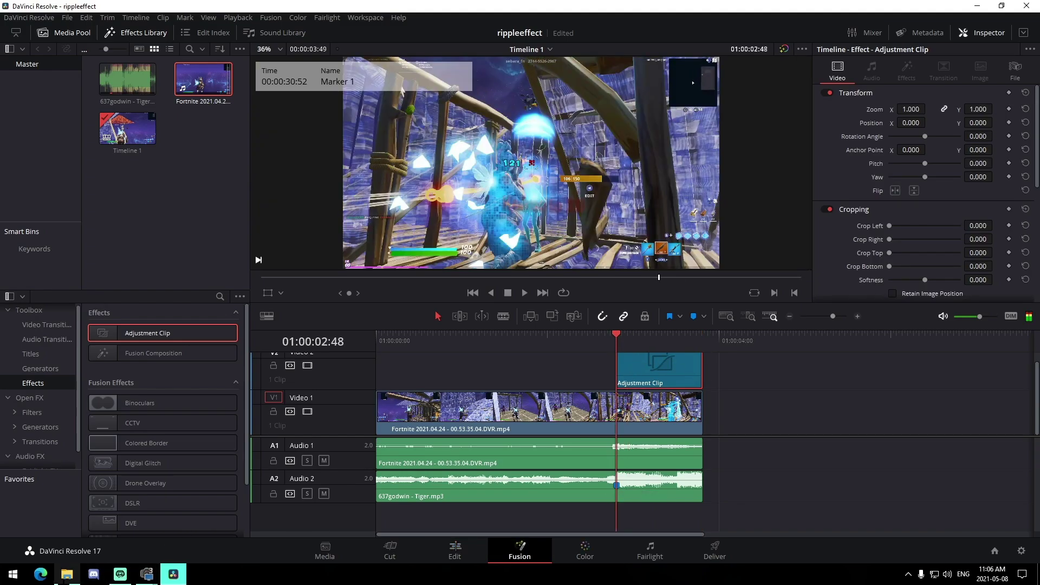
# Switch to File Explorer and bring the ripple effect file from the RippleTutorialEffect folder into the Fusion node graph.
pyautogui.click(67, 574)
pyautogui.scroll(5, 403, 189)
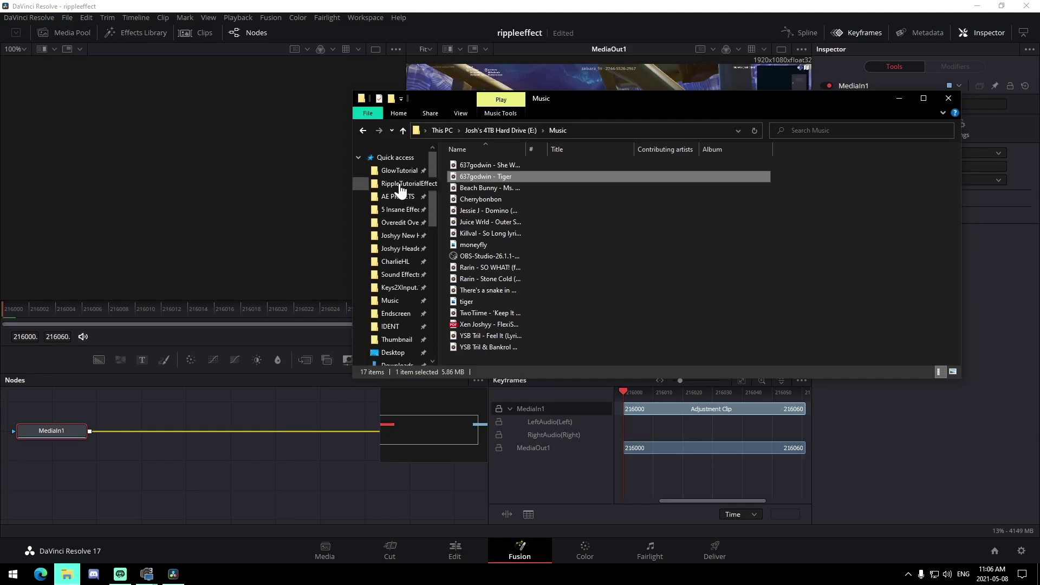
pyautogui.click(401, 185)
pyautogui.moveTo(487, 165); pyautogui.dragTo(301, 457)
# Insert the BCC Ripple node into the connection between the MediaIn1 and MediaOut1 nodes.
pyautogui.click(243, 490)
pyautogui.click(335, 461)
pyautogui.click(341, 454)
pyautogui.click(309, 456)
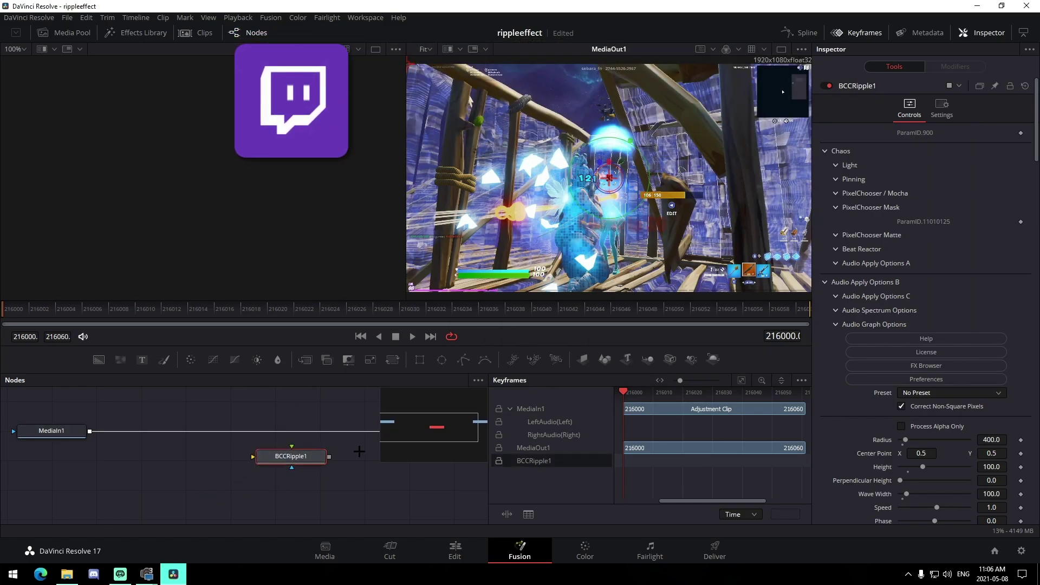
pyautogui.click(337, 464)
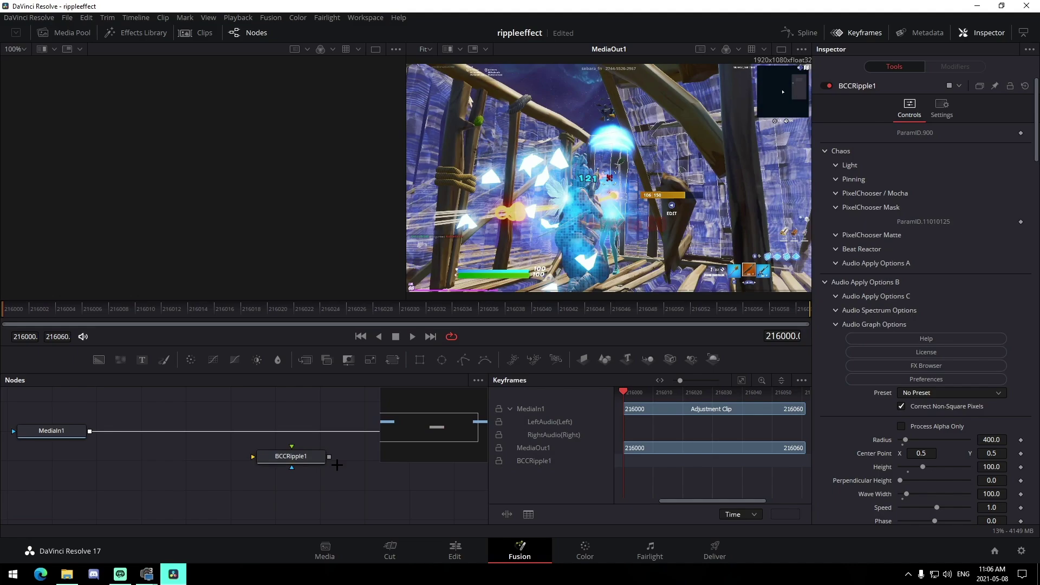
pyautogui.click(305, 456)
pyautogui.moveTo(306, 456); pyautogui.dragTo(286, 431)
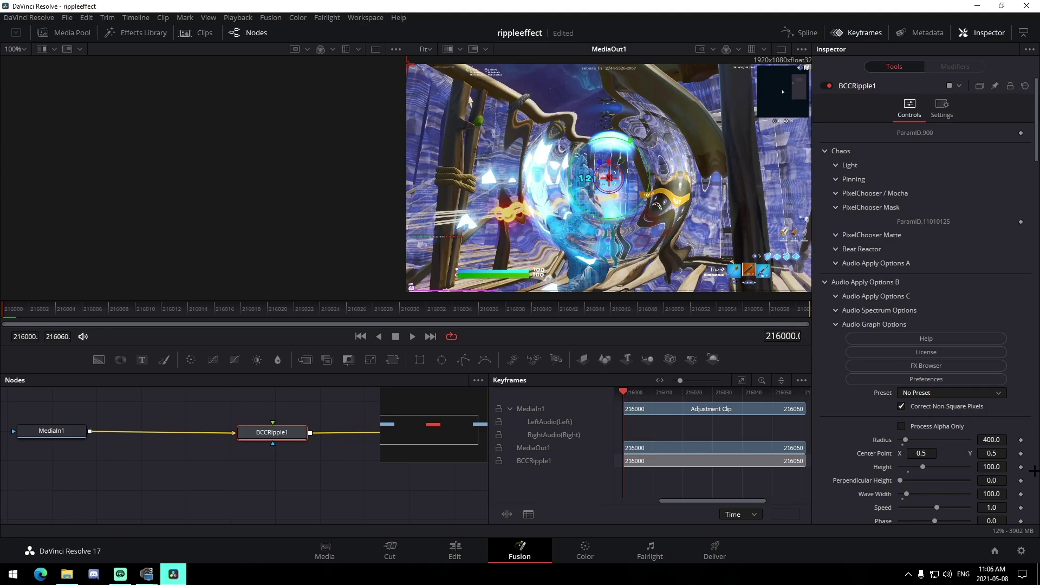
# Add starting keyframes for the ripple's Radius and Inside Radius at frame 216000.
pyautogui.click(1021, 439)
pyautogui.scroll(-3, 1027, 413)
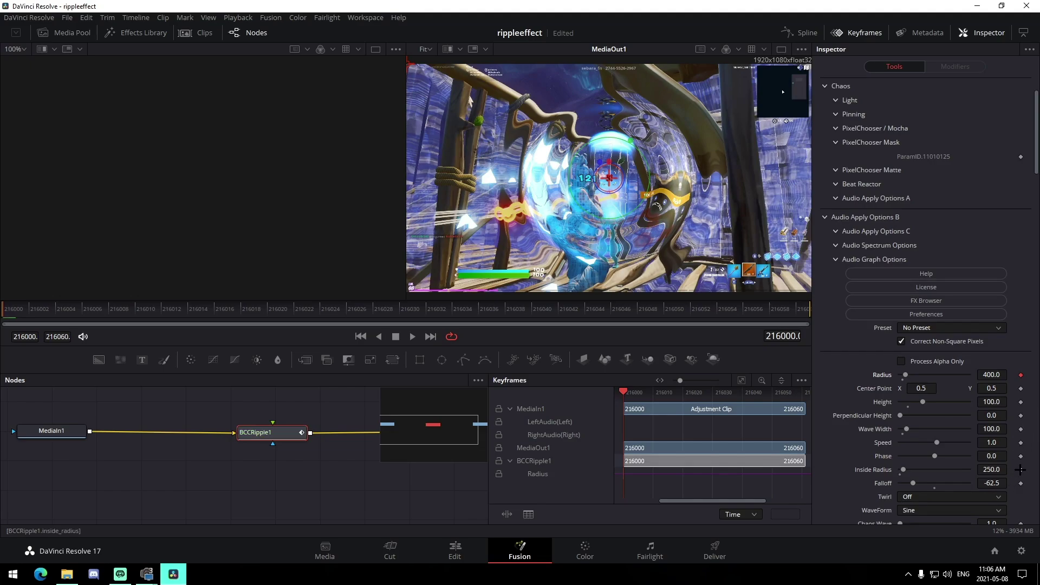
# Set the ripple's Radius to 1200 at frame 216040.
pyautogui.moveTo(209, 310); pyautogui.dragTo(294, 309)
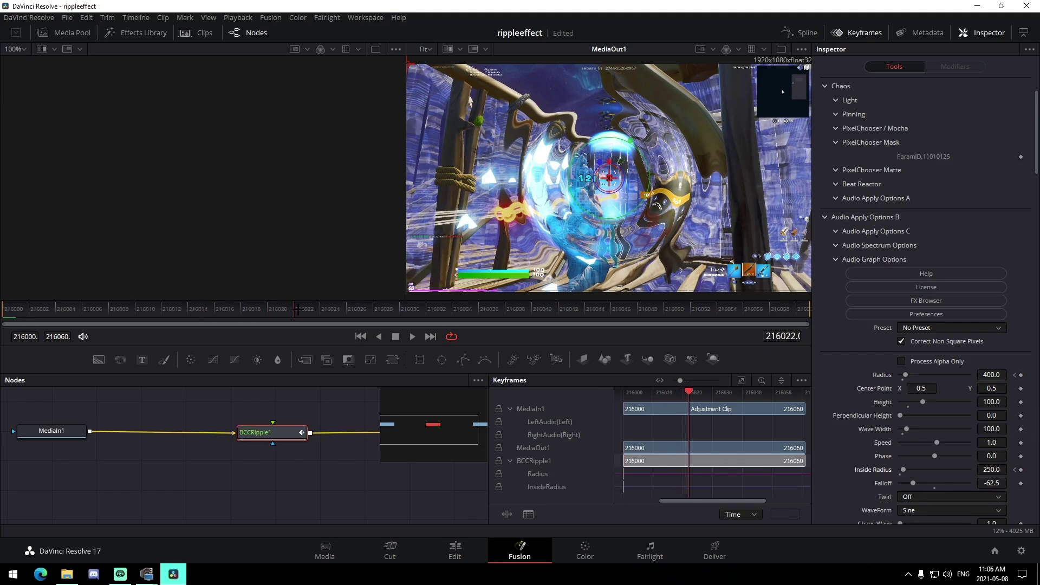
pyautogui.moveTo(369, 313); pyautogui.dragTo(478, 316)
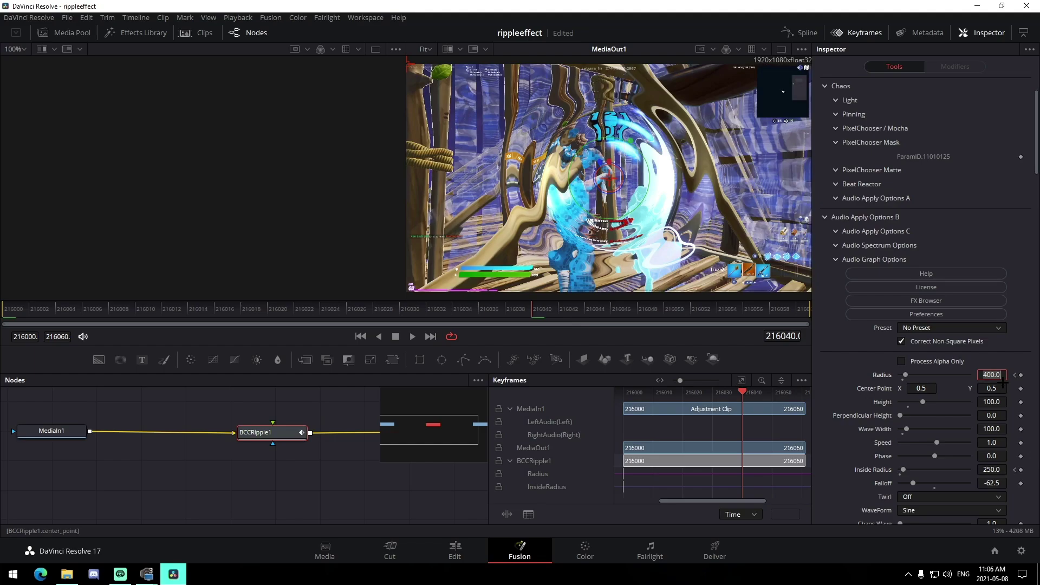
pyautogui.write('0')
pyautogui.press('Tab')
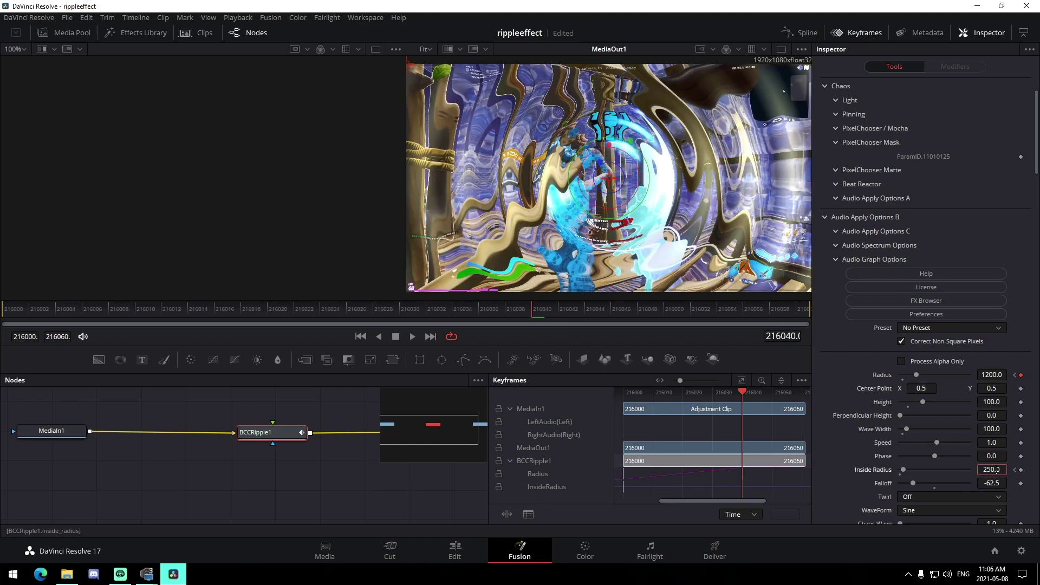
# Set the ripple's Inside Radius to 1200 at frame 216040.
pyautogui.write('1200')
pyautogui.press('Tab')
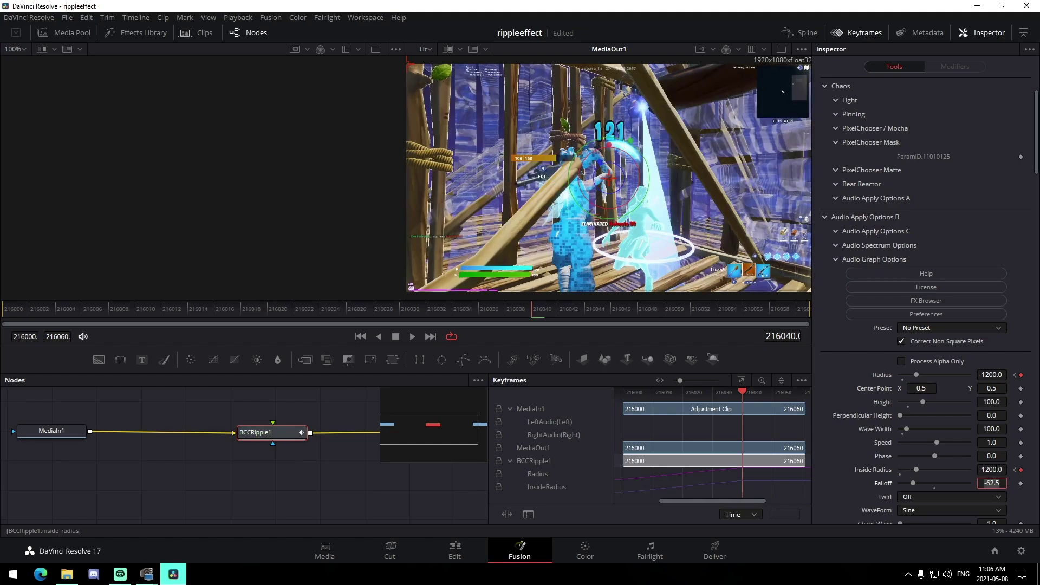
pyautogui.click(289, 482)
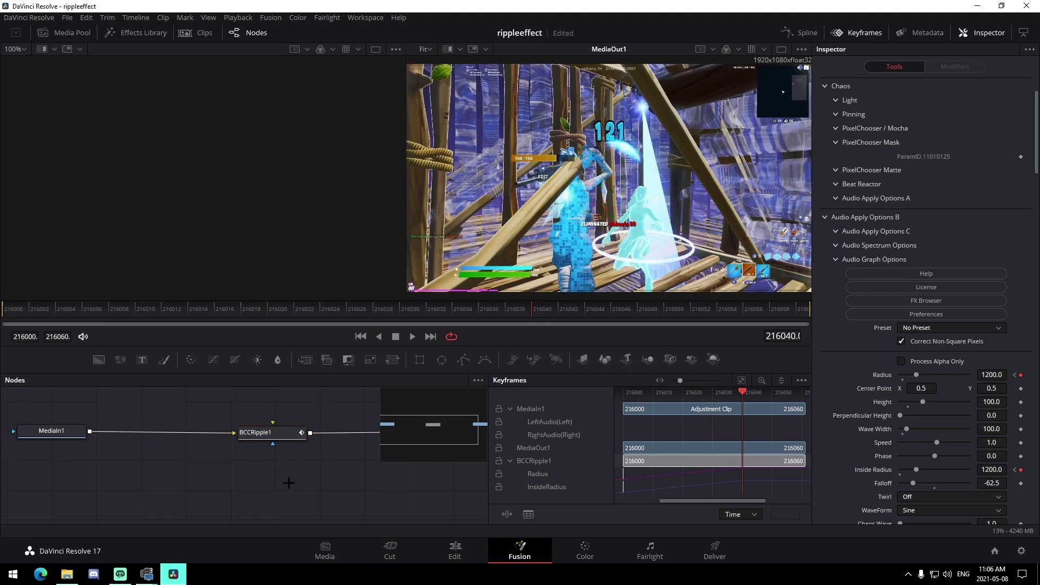
# Return to the Edit page and scrub through the adjustment clip to review the animated ripple.
pyautogui.click(455, 550)
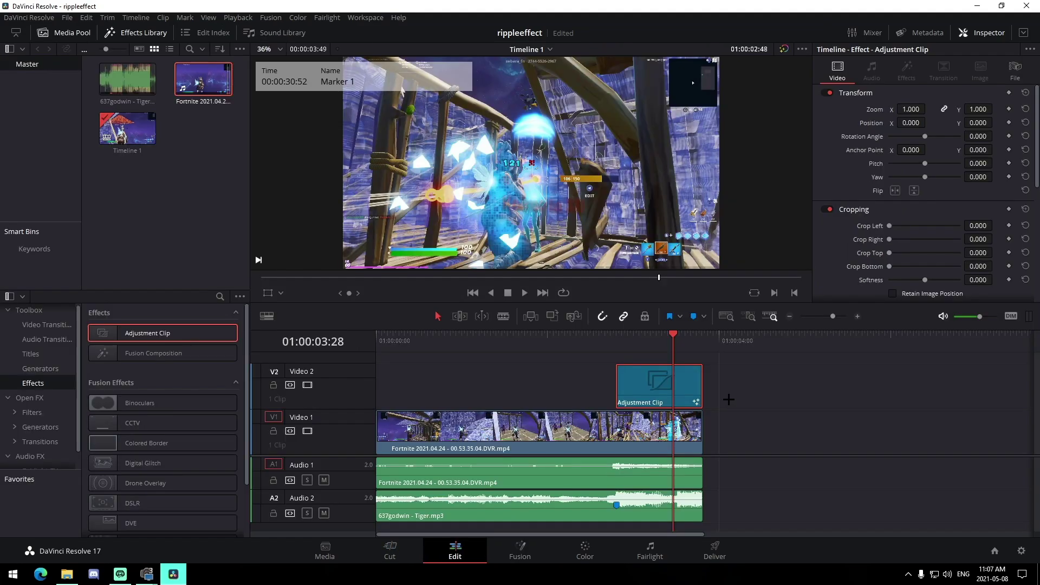
pyautogui.click(629, 339)
pyautogui.moveTo(630, 338); pyautogui.dragTo(617, 340)
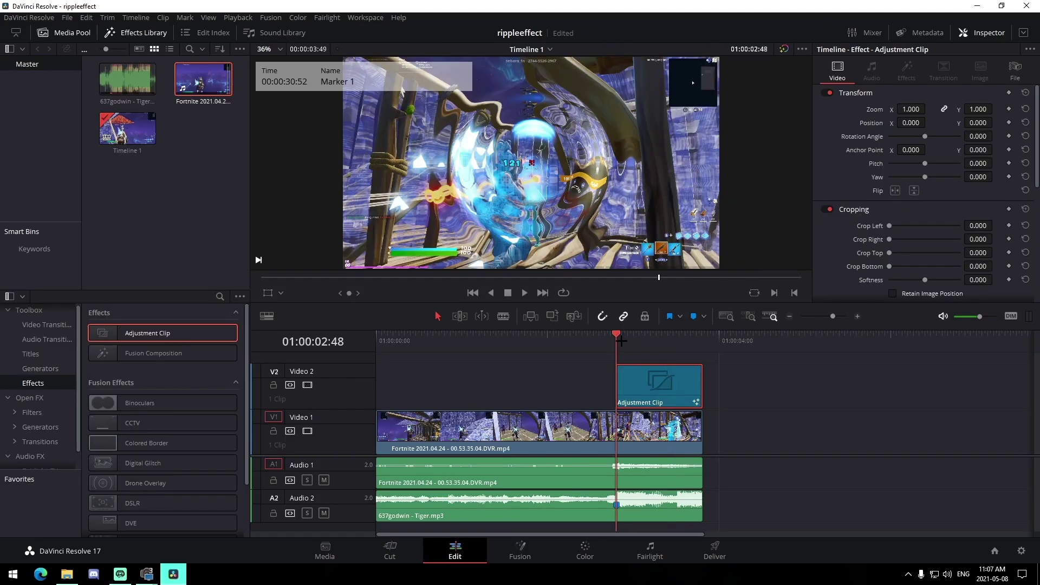
pyautogui.click(631, 337)
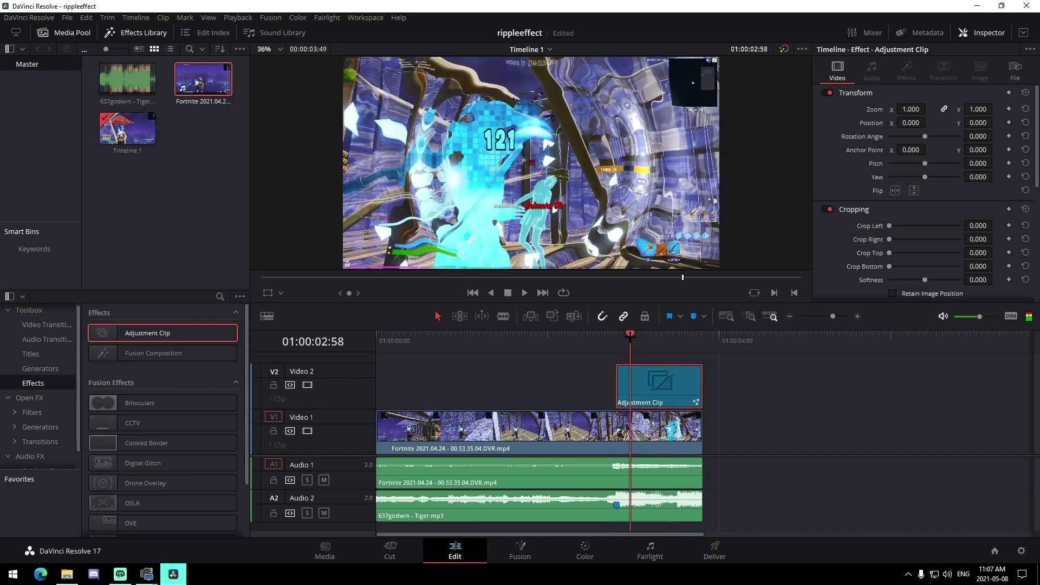
pyautogui.moveTo(630, 337); pyautogui.dragTo(680, 349)
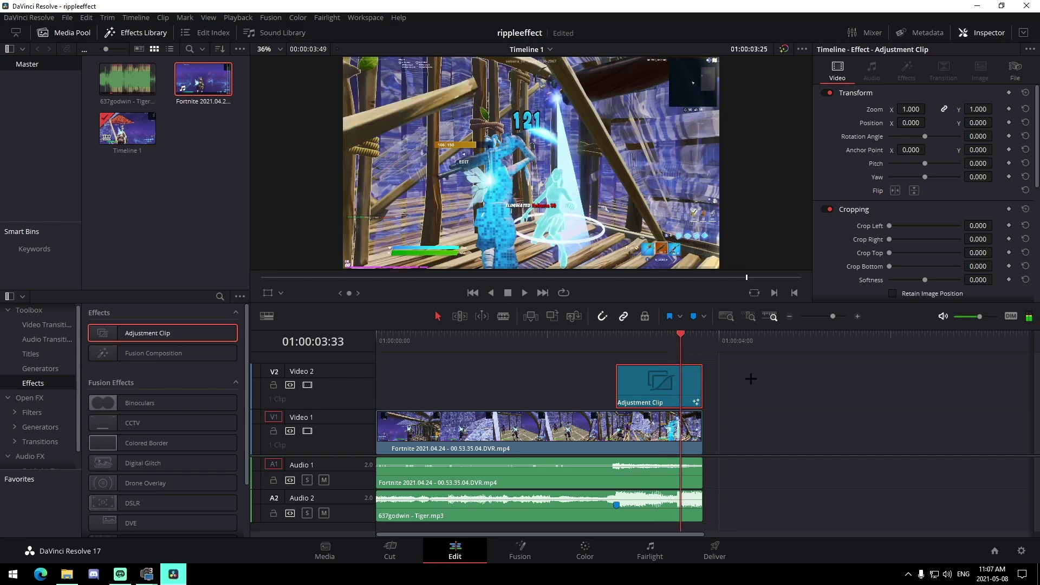
# Set the Fortnite clip's Retime Process to Optical Flow.
pyautogui.click(617, 347)
pyautogui.click(644, 428)
pyautogui.scroll(-5, 878, 233)
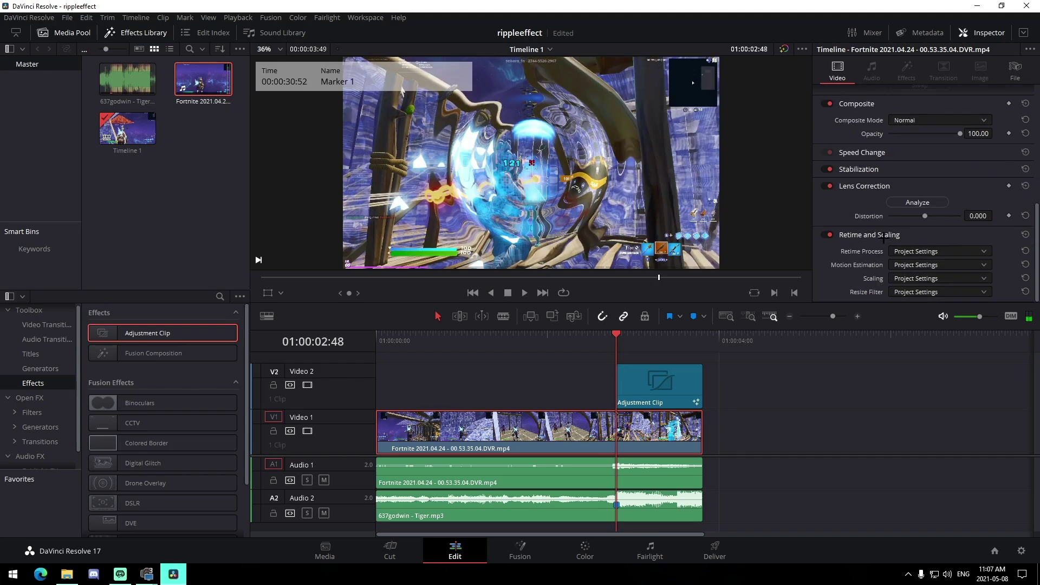
pyautogui.click(936, 252)
pyautogui.click(919, 301)
pyautogui.click(824, 409)
pyautogui.click(579, 418)
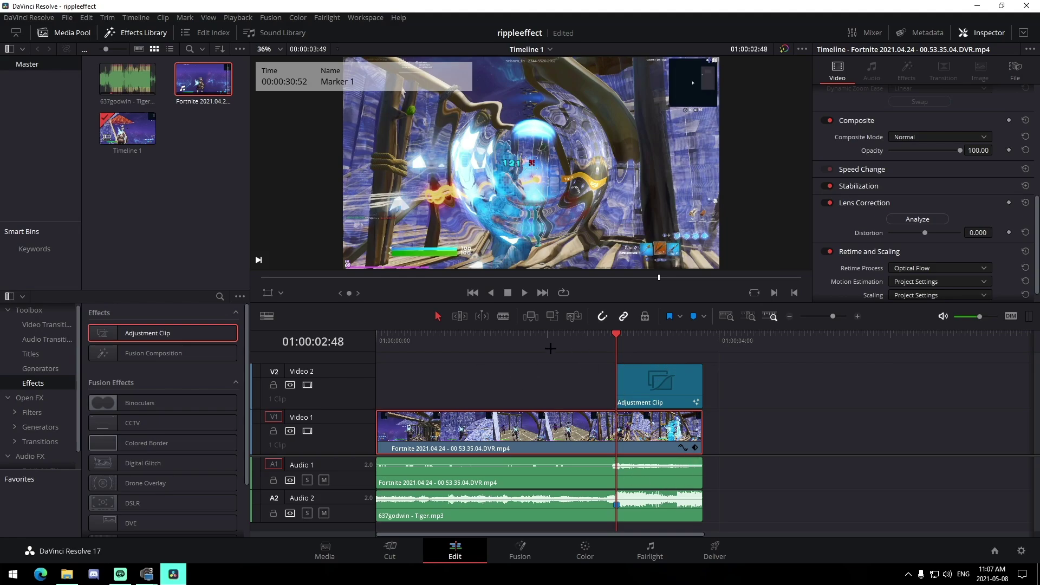
# Open the adjustment clip in Fusion and move the BCCRipple1 node closer to MediaIn1.
pyautogui.click(697, 406)
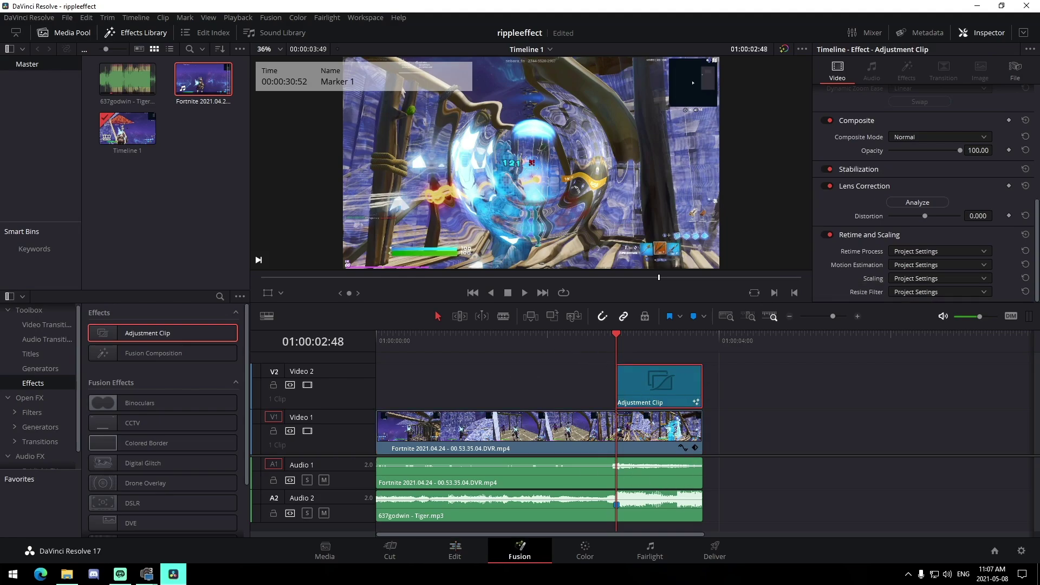
pyautogui.click(520, 550)
pyautogui.moveTo(271, 432); pyautogui.dragTo(230, 431)
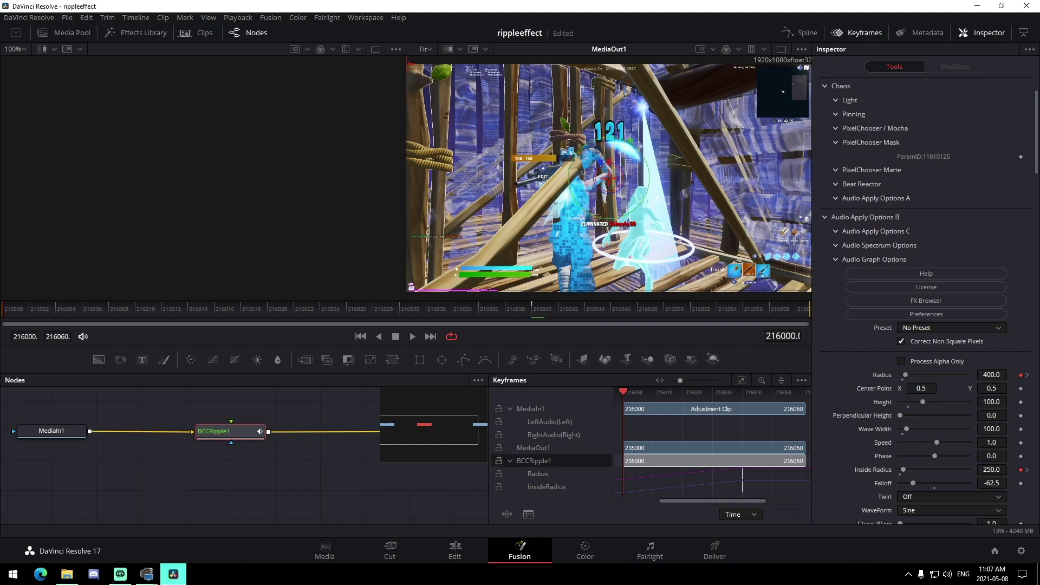
# Switch to File Explorer and bring the HardImpact setting file from the DAVINCI PRESETS folder into the Fusion node graph.
pyautogui.click(67, 574)
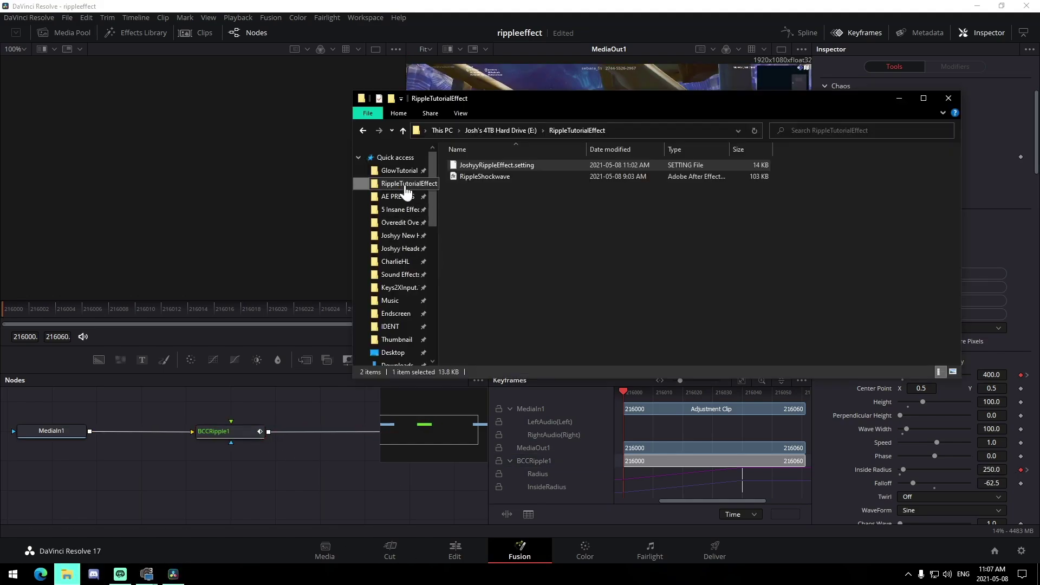
pyautogui.scroll(-10, 390, 304)
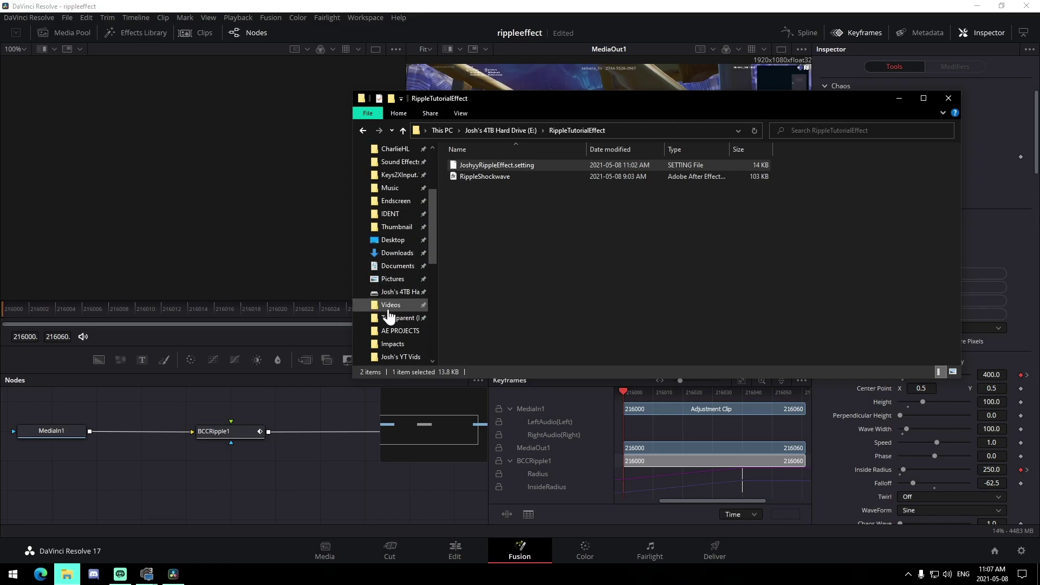
pyautogui.scroll(-3, 382, 336)
pyautogui.click(404, 336)
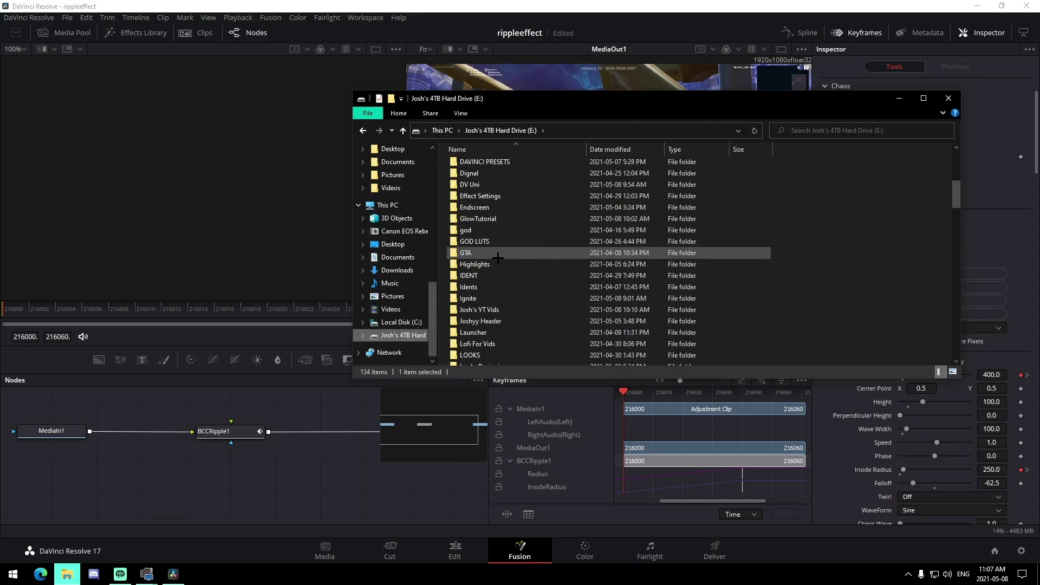
pyautogui.scroll(-4, 487, 336)
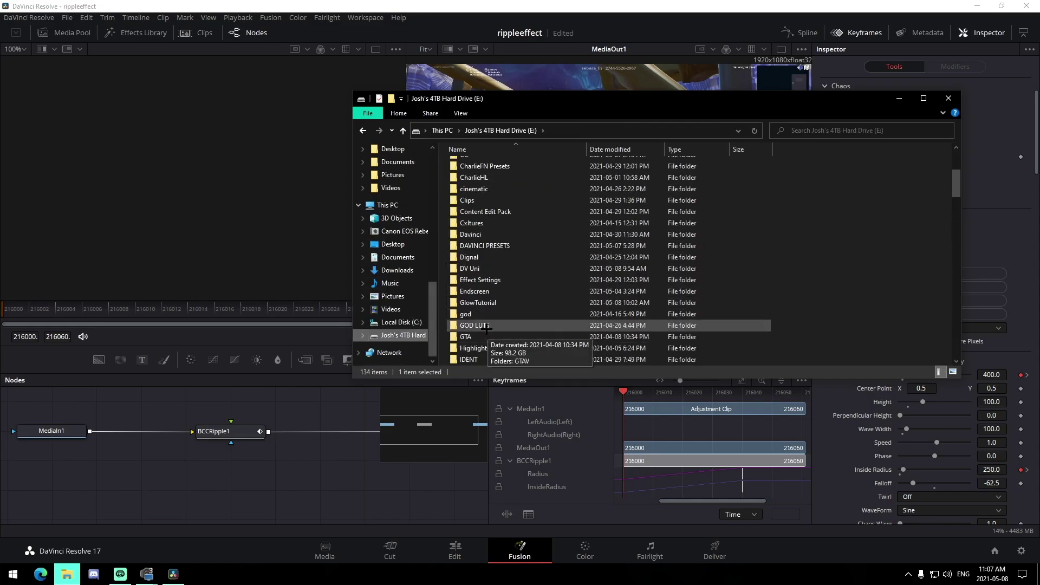
pyautogui.doubleClick(480, 236)
pyautogui.scroll(-5, 521, 302)
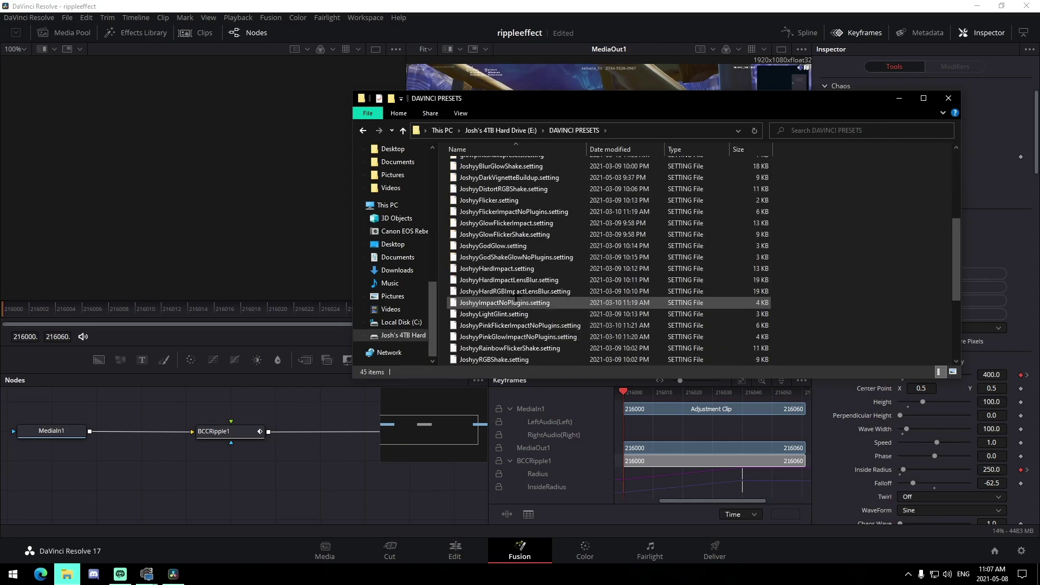
pyautogui.moveTo(510, 269); pyautogui.dragTo(297, 478)
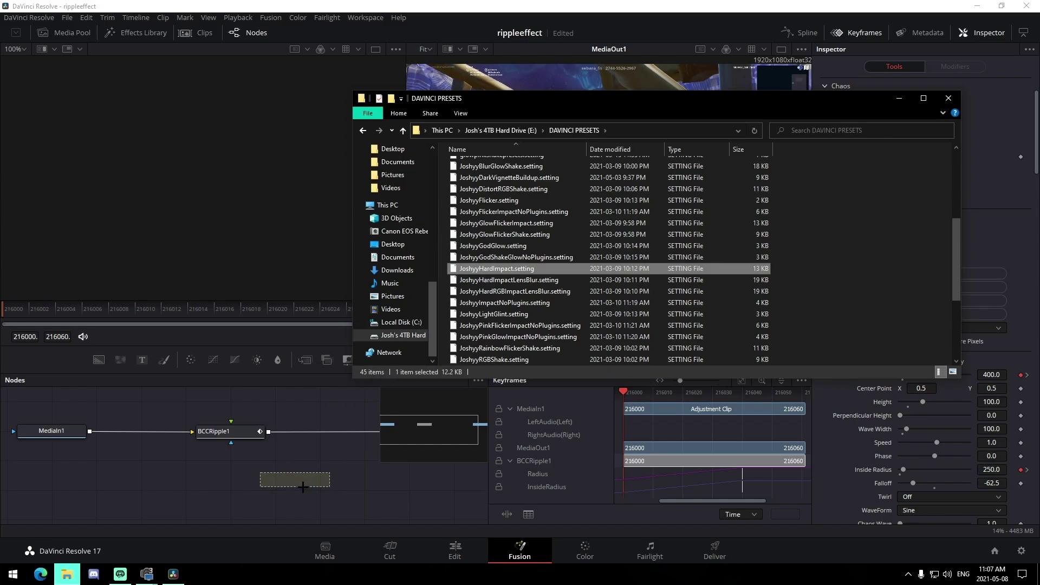
pyautogui.moveTo(303, 486); pyautogui.dragTo(303, 487)
# Connect the S_Shake1, S_Shake2, S_Flicker1 and S_Glint1 node chain between BCCRipple1 and MediaOut1.
pyautogui.moveTo(102, 437); pyautogui.dragTo(57, 437)
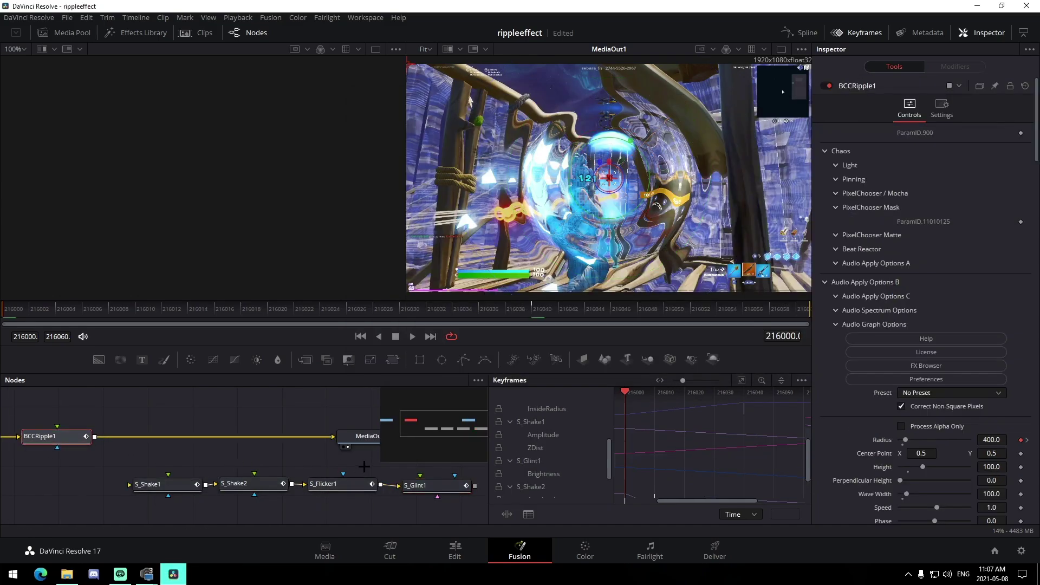
pyautogui.moveTo(325, 437); pyautogui.dragTo(135, 485)
pyautogui.moveTo(366, 461); pyautogui.dragTo(347, 443)
pyautogui.click(347, 444)
pyautogui.moveTo(307, 481); pyautogui.dragTo(329, 444)
pyautogui.moveTo(328, 445); pyautogui.dragTo(354, 449)
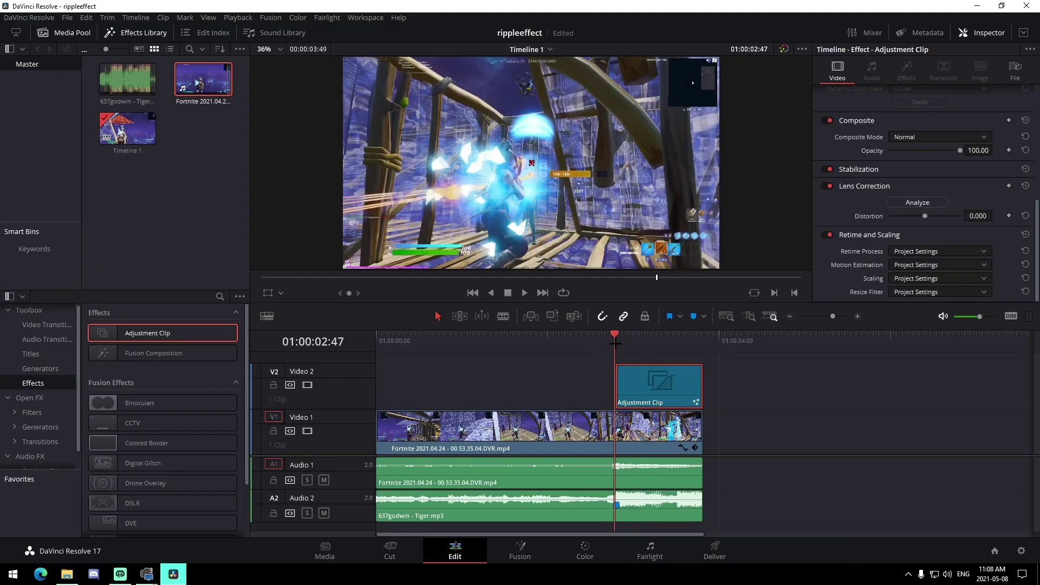
# Scrub through the start of the adjustment clip on the Edit page to review the combined ripple and impact effect.
pyautogui.click(617, 344)
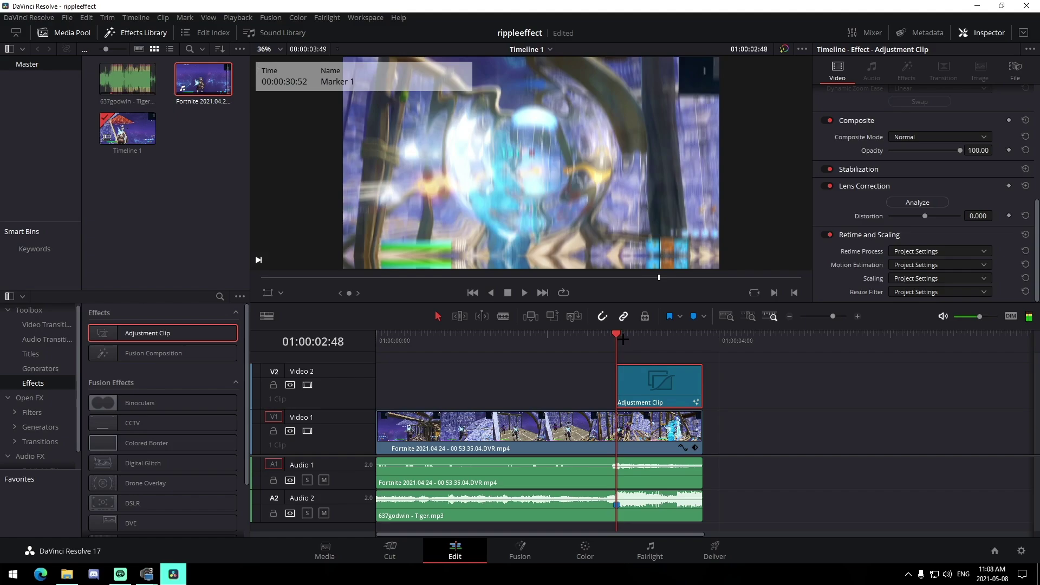
pyautogui.moveTo(627, 343); pyautogui.dragTo(639, 343)
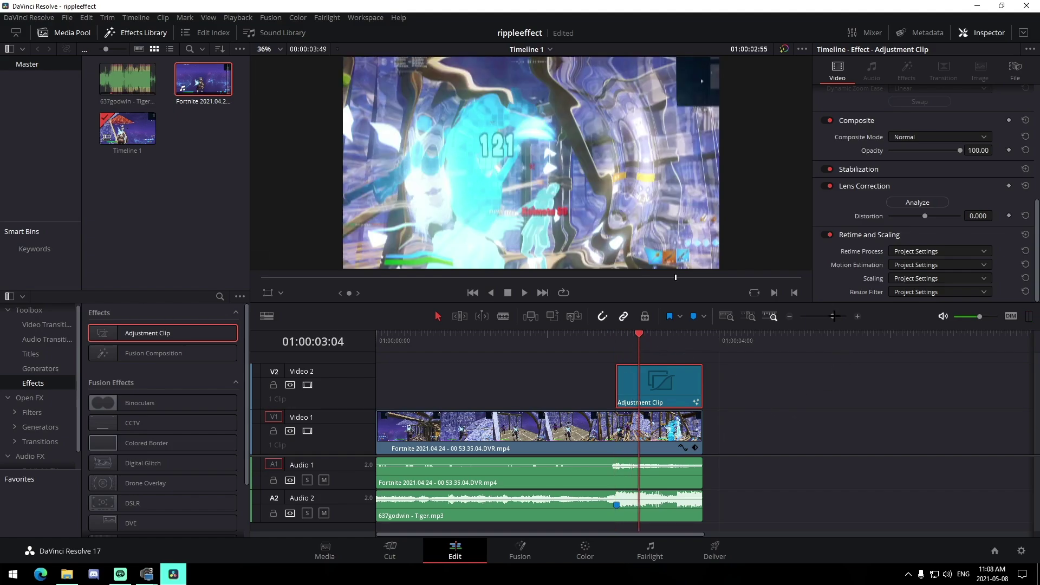
pyautogui.moveTo(834, 317); pyautogui.dragTo(832, 316)
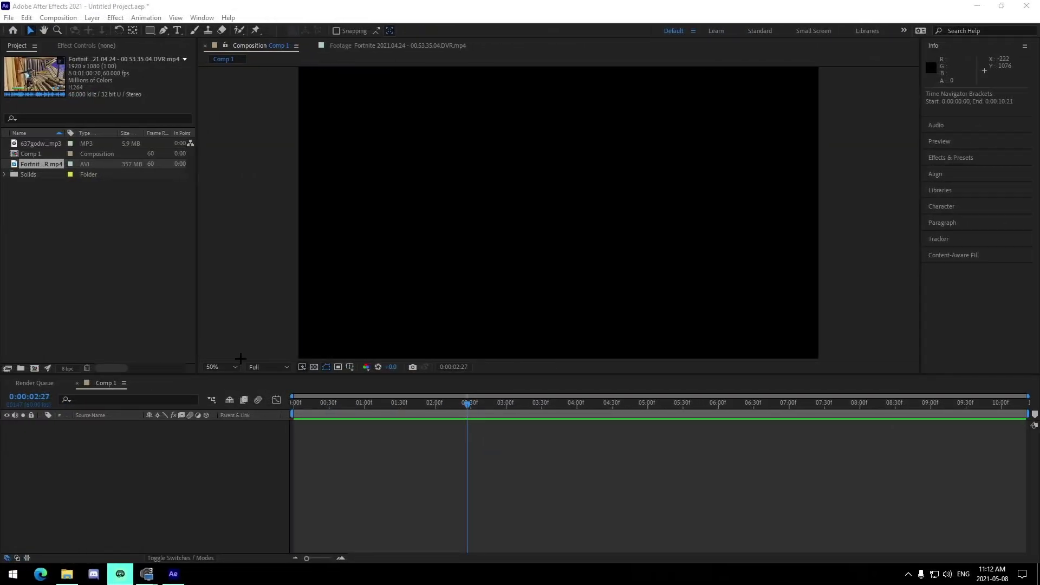
# Switch to After Effects and set the Comp 1 preview resolution to Quarter.
pyautogui.click(370, 448)
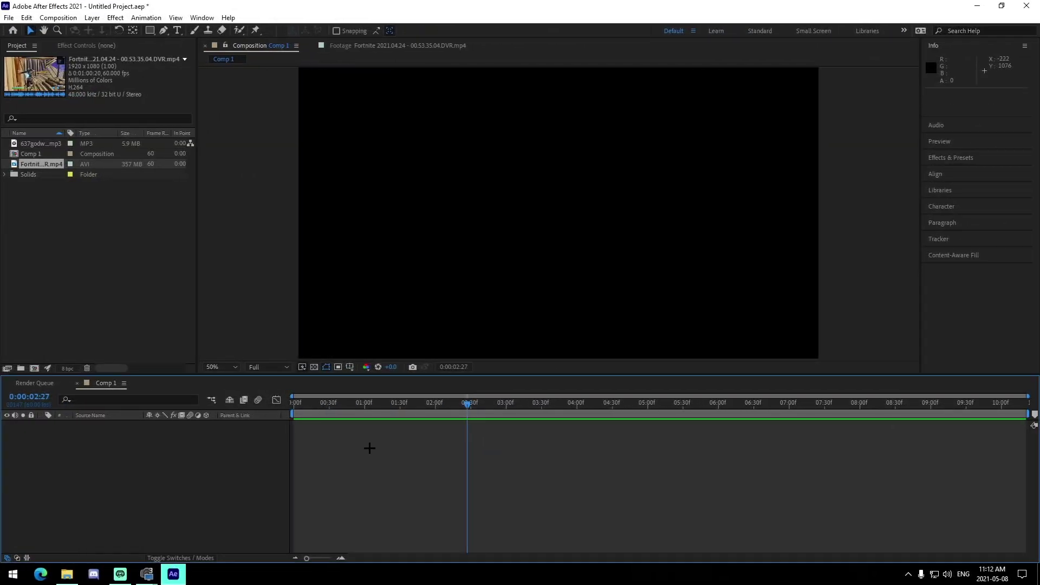
pyautogui.click(254, 367)
pyautogui.click(260, 428)
# Add 637godwin - Tiger.mp3 to the Comp 1 timeline and reveal its audio waveform.
pyautogui.moveTo(61, 212); pyautogui.dragTo(41, 192)
pyautogui.moveTo(39, 144); pyautogui.dragTo(343, 452)
pyautogui.press('l')
pyautogui.press('l')
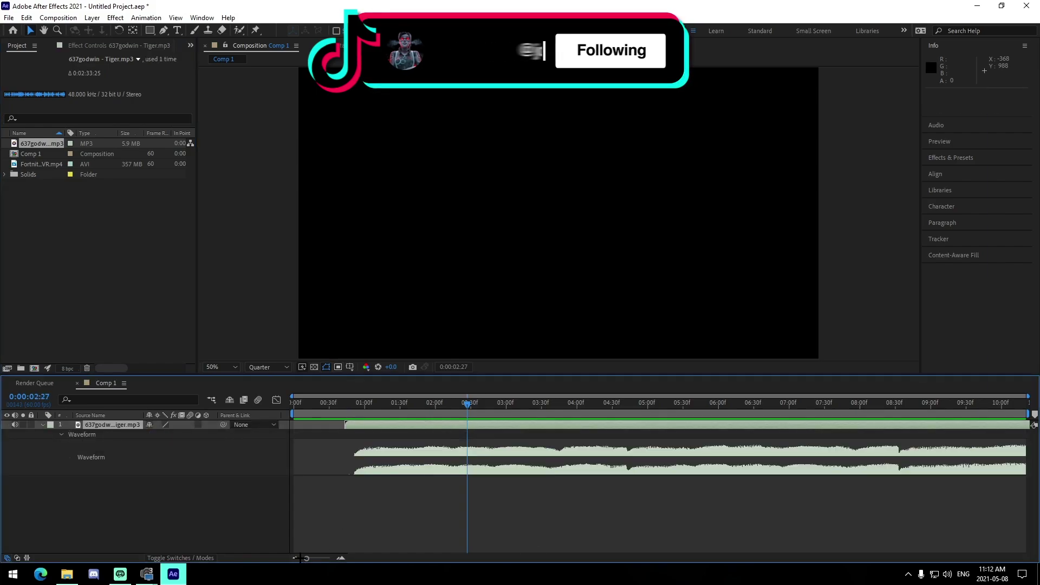
# Trim the music layer to start at 0:00:00:49 and mark the beat at 0:00:07:04, playing the music from 0:00:06:31 to check it.
pyautogui.moveTo(345, 424); pyautogui.dragTo(393, 444)
pyautogui.click(776, 413)
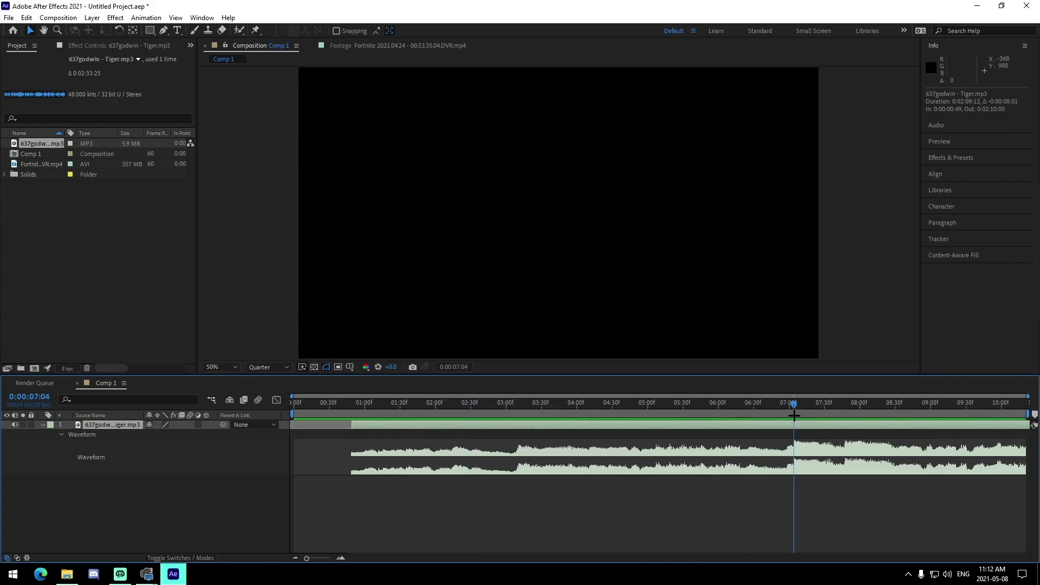
pyautogui.click(754, 410)
pyautogui.press('space')
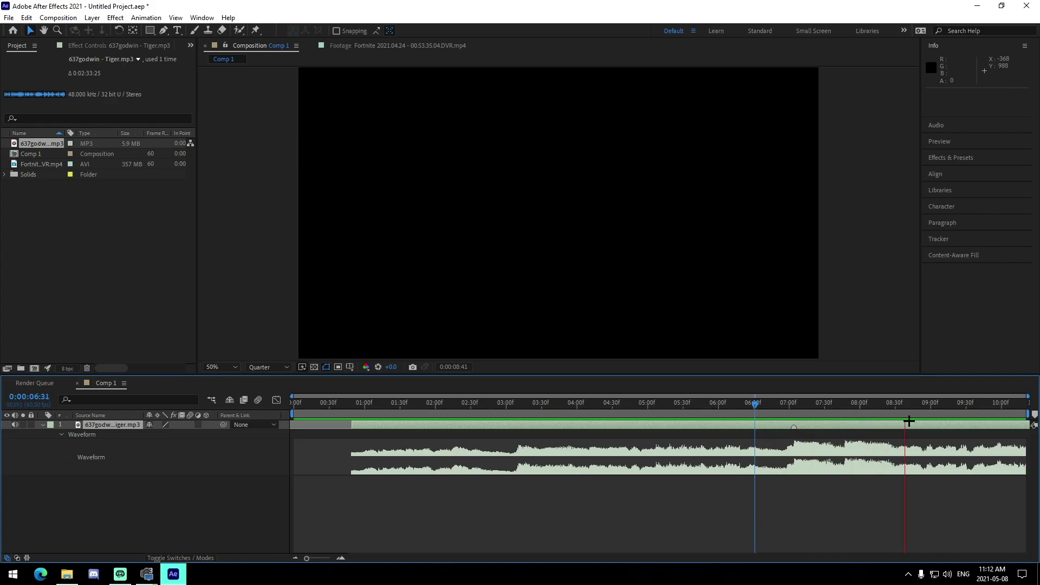
# Trim the music layer to about 4:52 from the start of the composition, with its beat marker at 0:00:03:15.
pyautogui.press('Delete')
pyautogui.moveTo(377, 427); pyautogui.dragTo(320, 427)
pyautogui.click(751, 504)
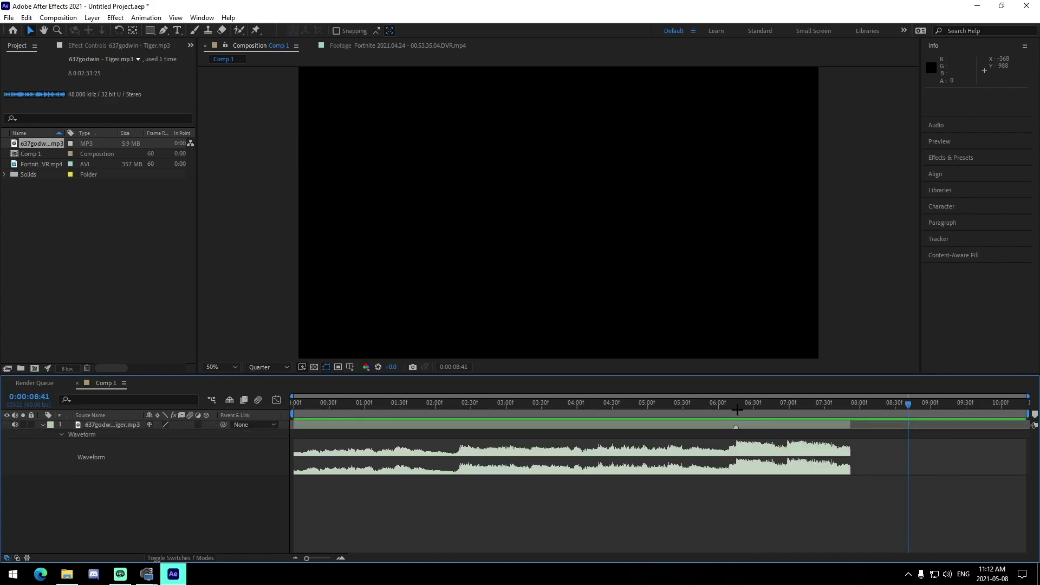
pyautogui.moveTo(295, 425); pyautogui.dragTo(333, 439)
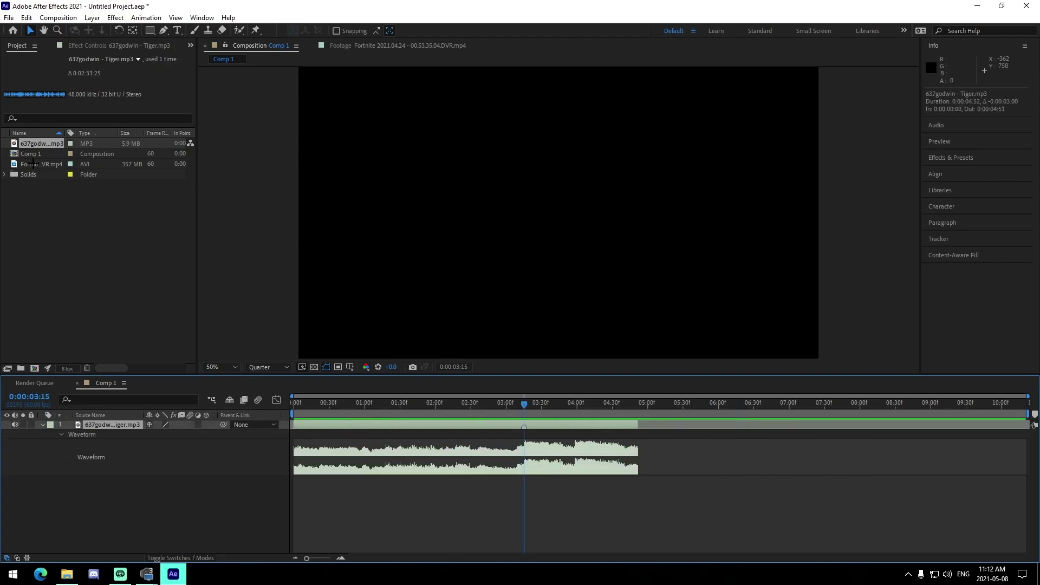
# Open the Fortnite clip in the Footage viewer and mark the elimination section from 0:00:53:07 to 0:00:58:11.
pyautogui.doubleClick(32, 164)
pyautogui.moveTo(795, 348); pyautogui.dragTo(876, 350)
pyautogui.click(493, 355)
pyautogui.hotkey('ctrl', 'z')
pyautogui.press('space')
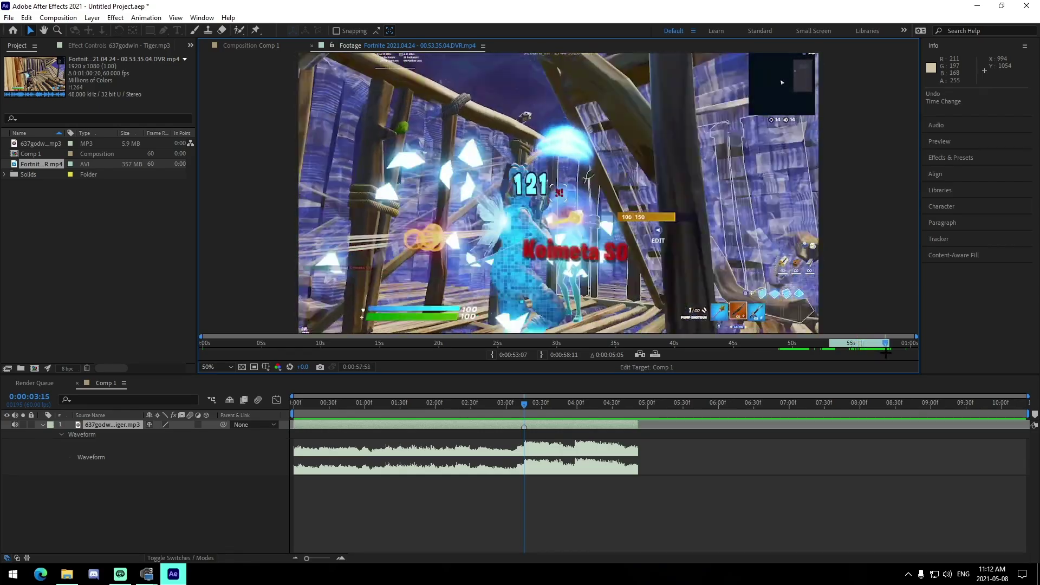
# Add the marked Fortnite footage to Comp 1 above the music layer and undo the unwanted layer shift.
pyautogui.moveTo(65, 164); pyautogui.dragTo(390, 423)
pyautogui.moveTo(638, 432); pyautogui.dragTo(592, 429)
pyautogui.hotkey('ctrl', 'z')
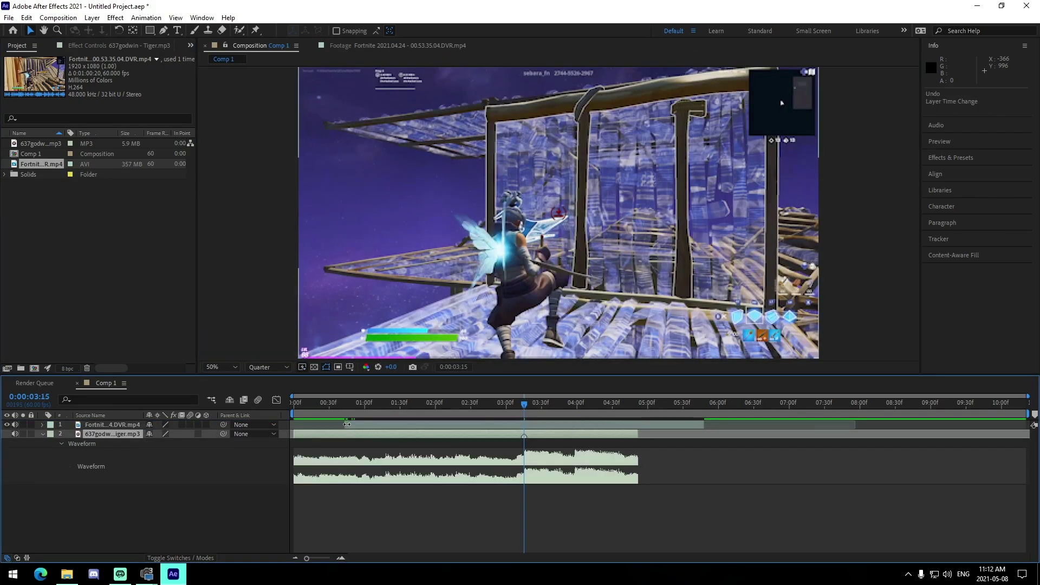
# Trim and slide the Fortnite layer to run from 0:00:00:00 to 0:00:04:30, with the elimination on the 0:00:03:15 beat marker.
pyautogui.moveTo(345, 425); pyautogui.dragTo(472, 425)
pyautogui.moveTo(564, 426); pyautogui.dragTo(410, 408)
pyautogui.moveTo(315, 426); pyautogui.dragTo(294, 426)
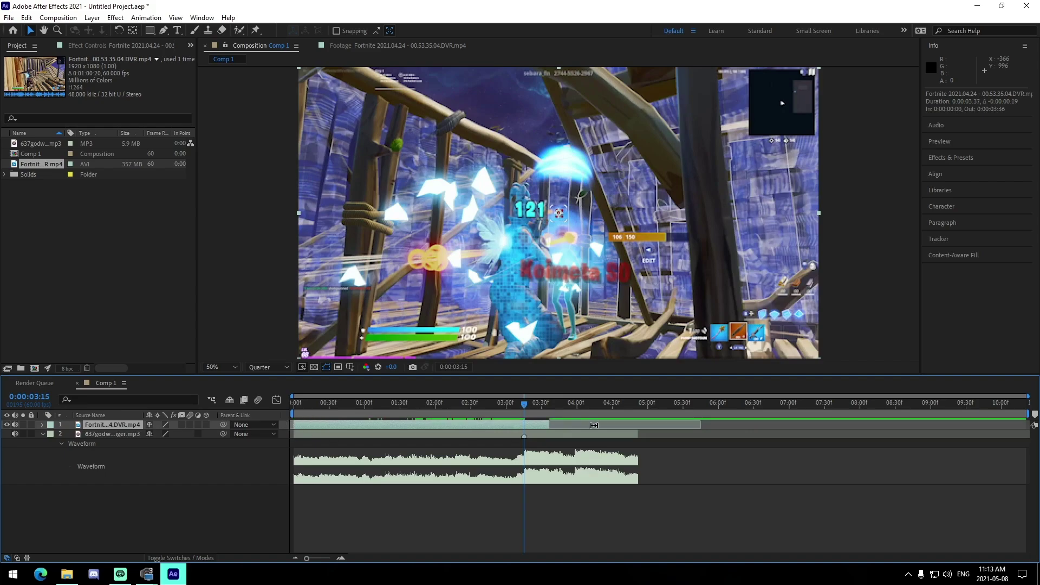
pyautogui.moveTo(550, 423); pyautogui.dragTo(612, 425)
pyautogui.click(142, 17)
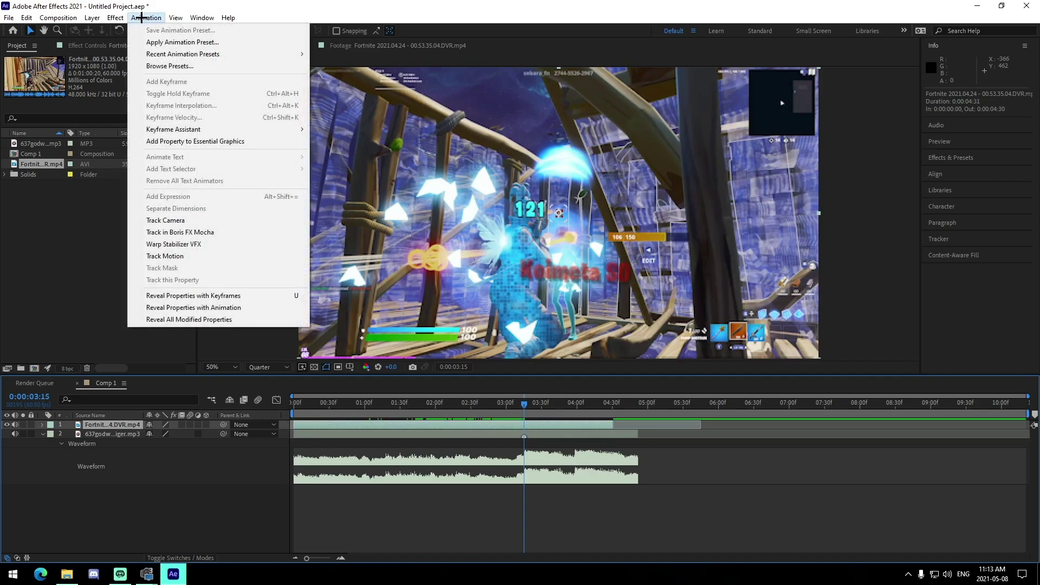
pyautogui.click(163, 40)
pyautogui.scroll(8, 54, 187)
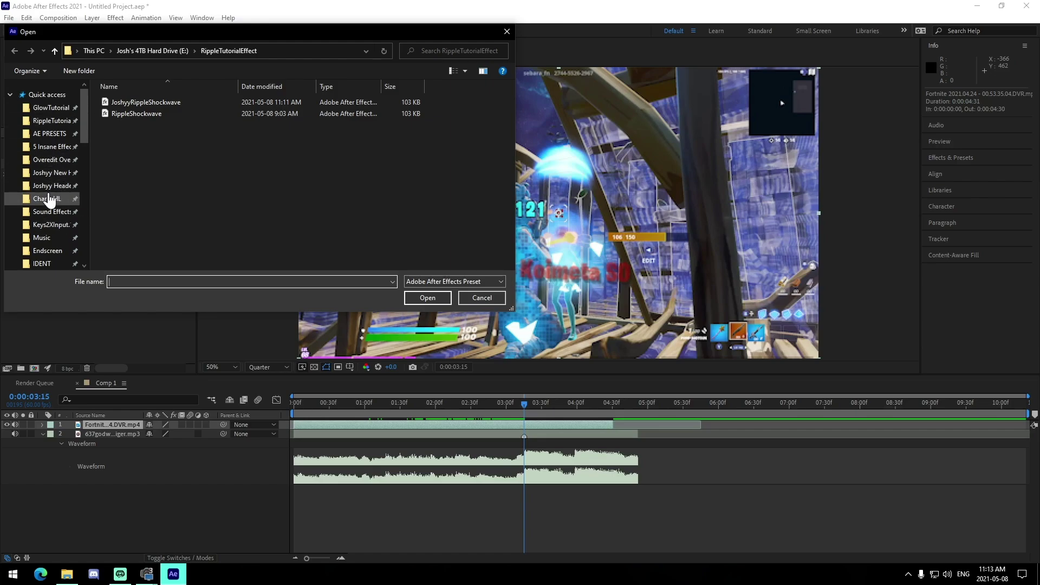
pyautogui.click(49, 134)
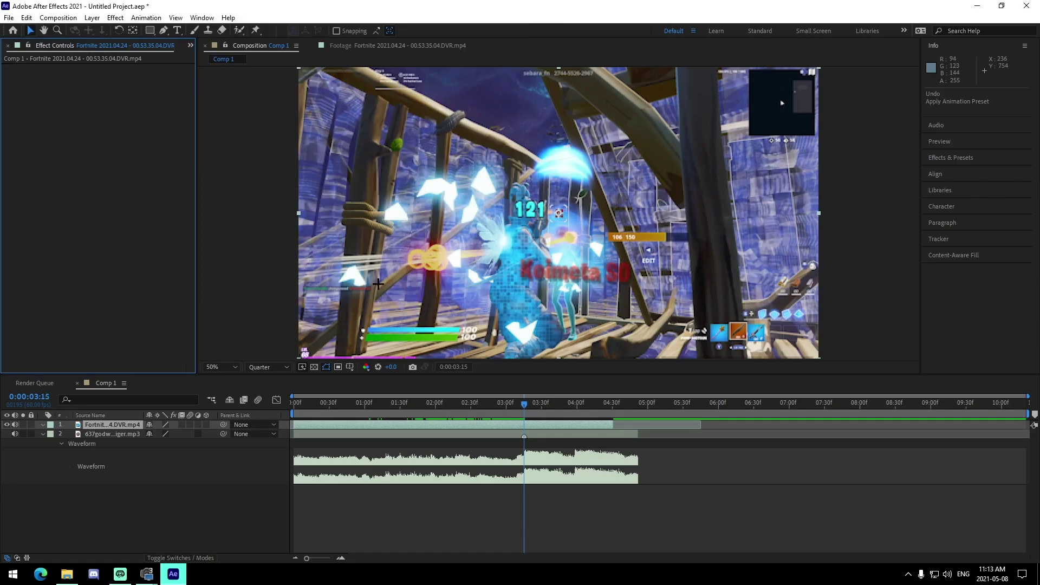
# Apply the JoshyyVeloNew preset from the Velo folder to the Fortnite layer at 0:00:03:15.
pyautogui.click(146, 18)
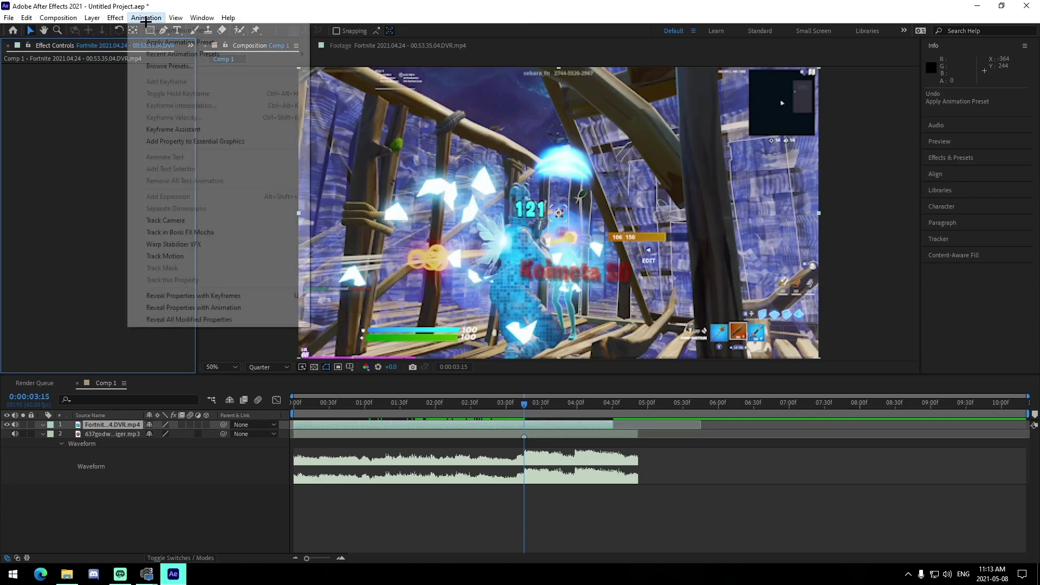
pyautogui.click(168, 40)
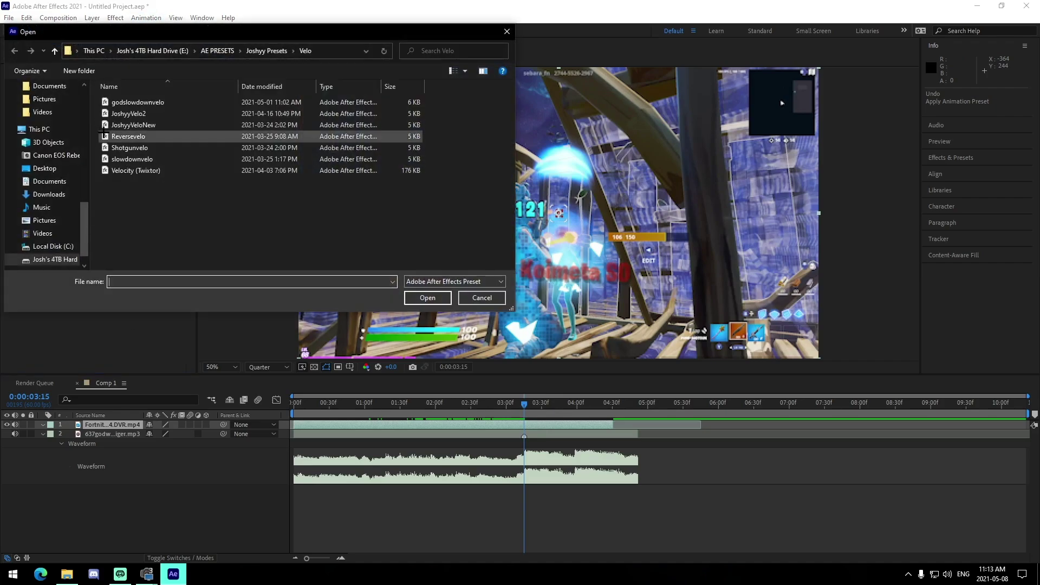
pyautogui.click(133, 125)
pyautogui.click(427, 298)
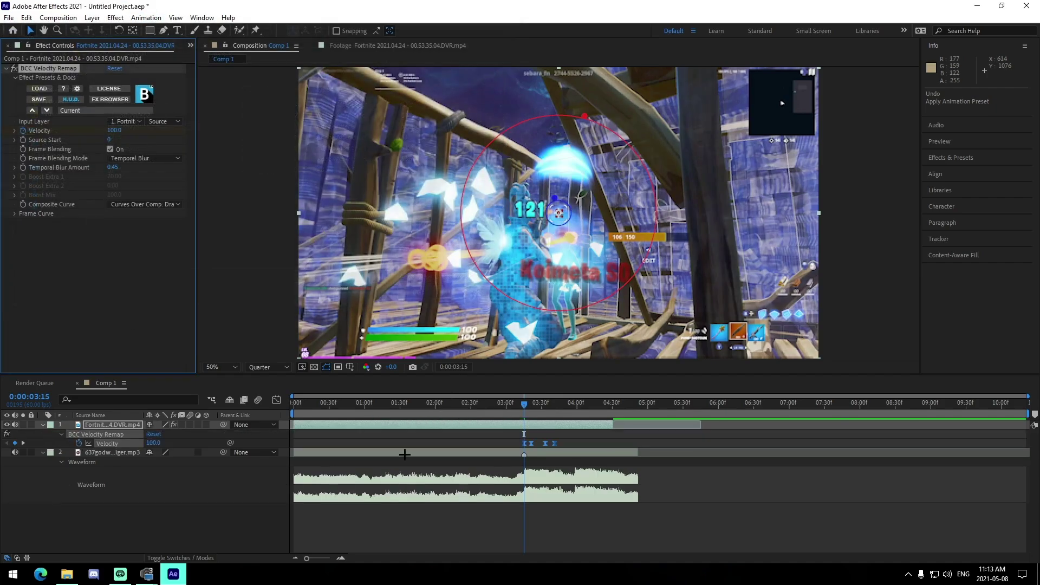
# Turn off frame blending in BCC Velocity Remap and shift the Velocity keyframes so the 250 keyframe sits at 0:00:03:15.
pyautogui.click(340, 557)
pyautogui.click(339, 557)
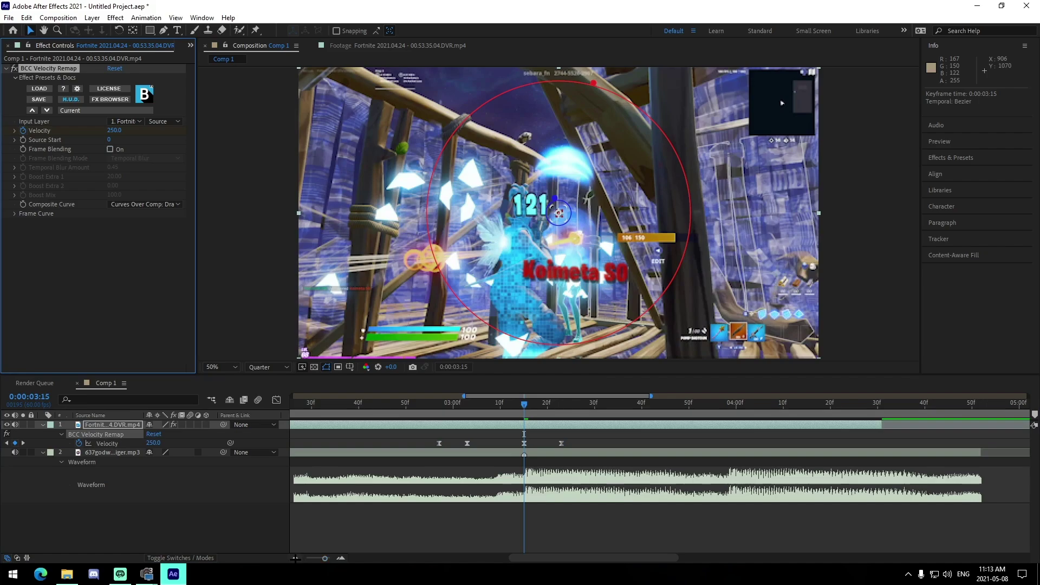
pyautogui.click(296, 558)
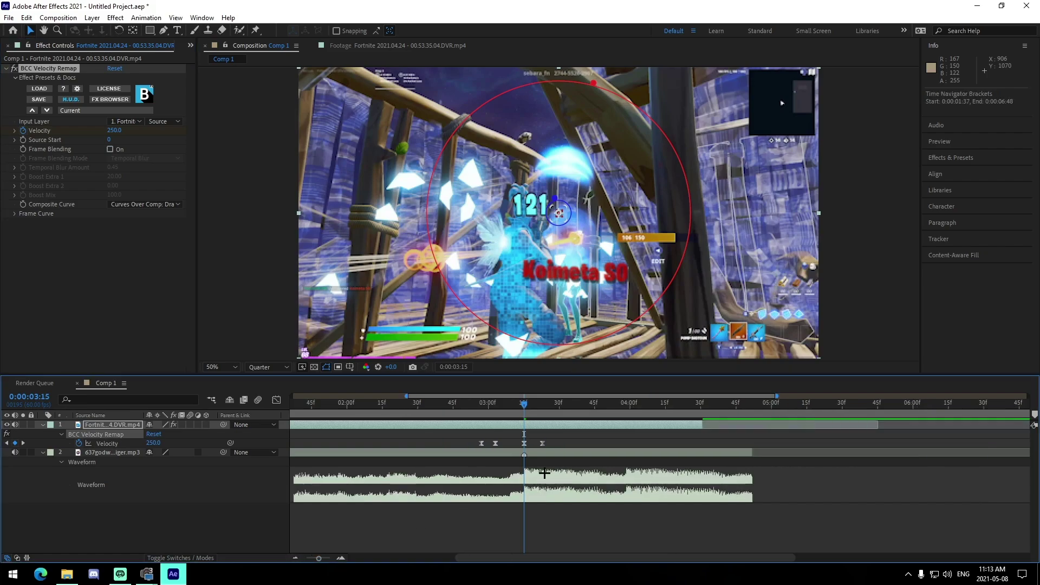
pyautogui.moveTo(497, 444)
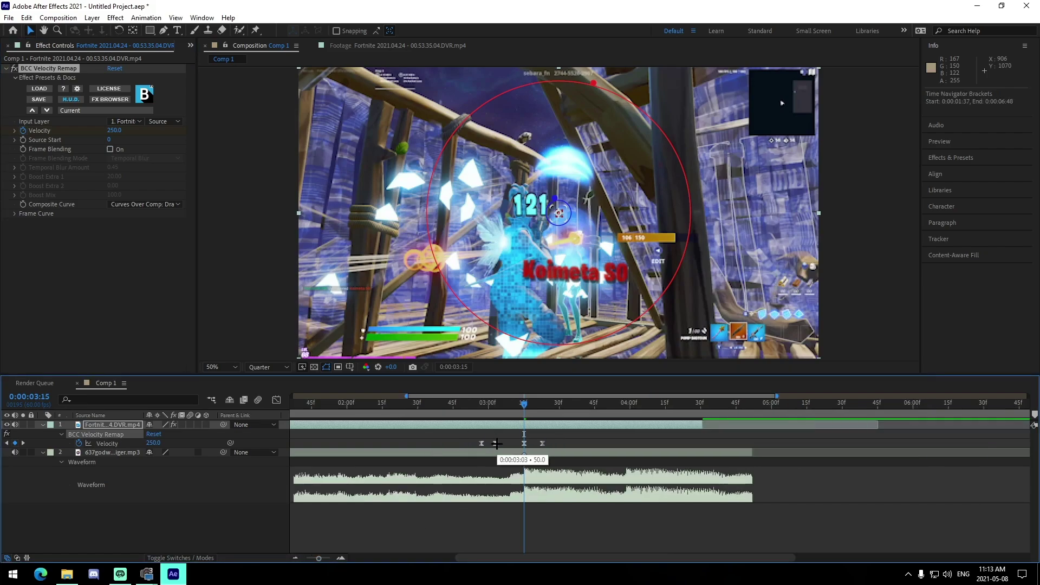
pyautogui.moveTo(473, 414); pyautogui.dragTo(525, 440)
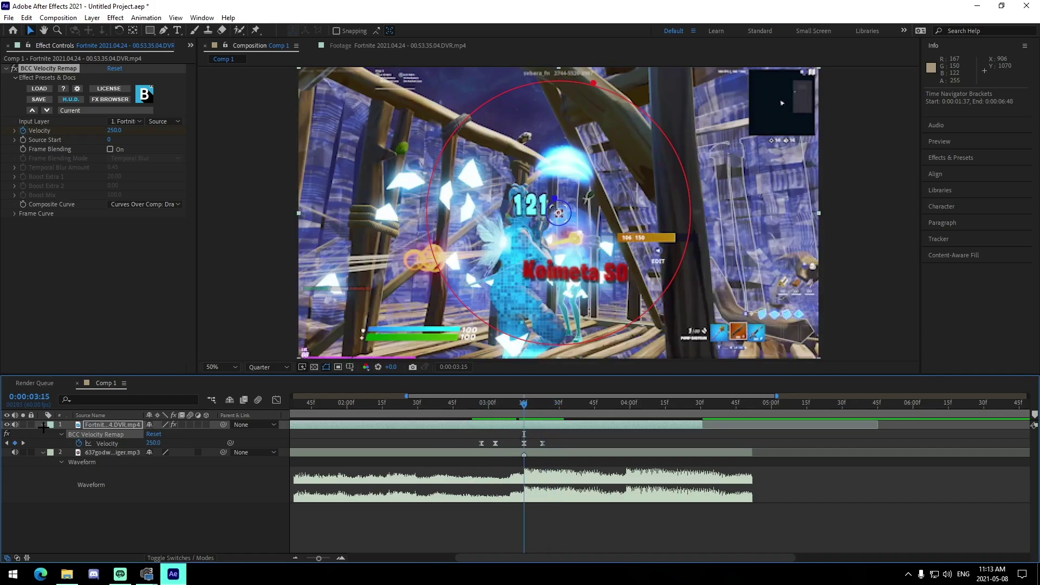
# Add an adjustment layer above the Fortnite layer and cut away its part before the 0:00:03:15 beat marker.
pyautogui.click(42, 425)
pyautogui.click(505, 526)
pyautogui.click(295, 558)
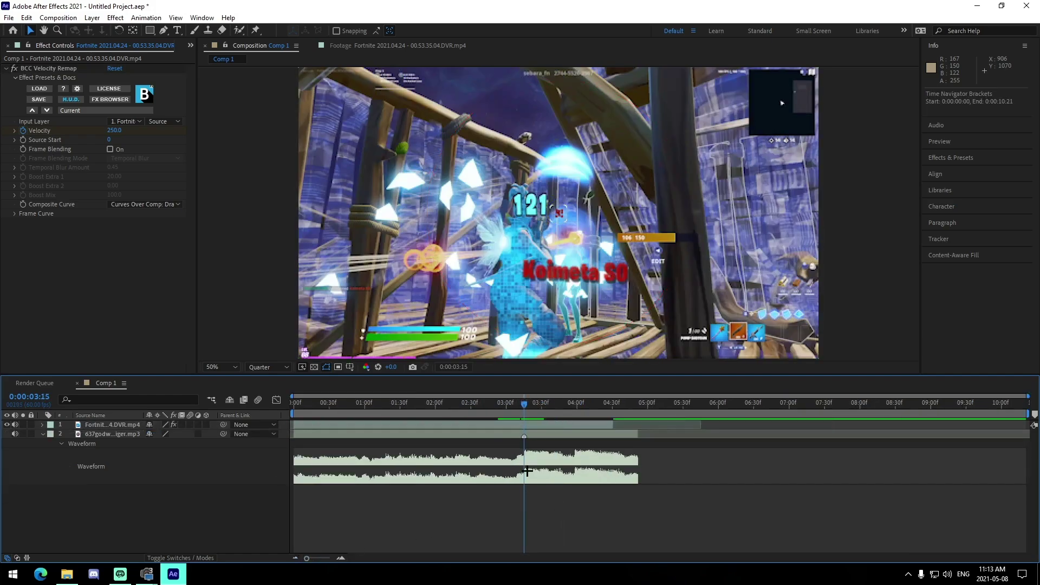
pyautogui.click(532, 422)
pyautogui.hotkey('ctrl', 'alt', 'y')
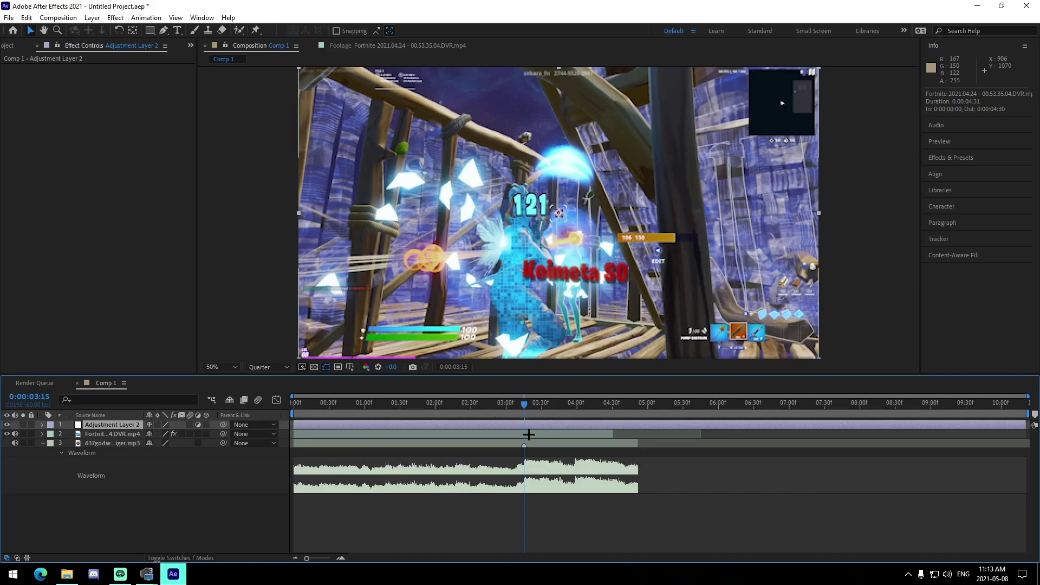
pyautogui.hotkey('ctrl', 'shift', 'd')
pyautogui.click(515, 433)
pyautogui.press('Delete')
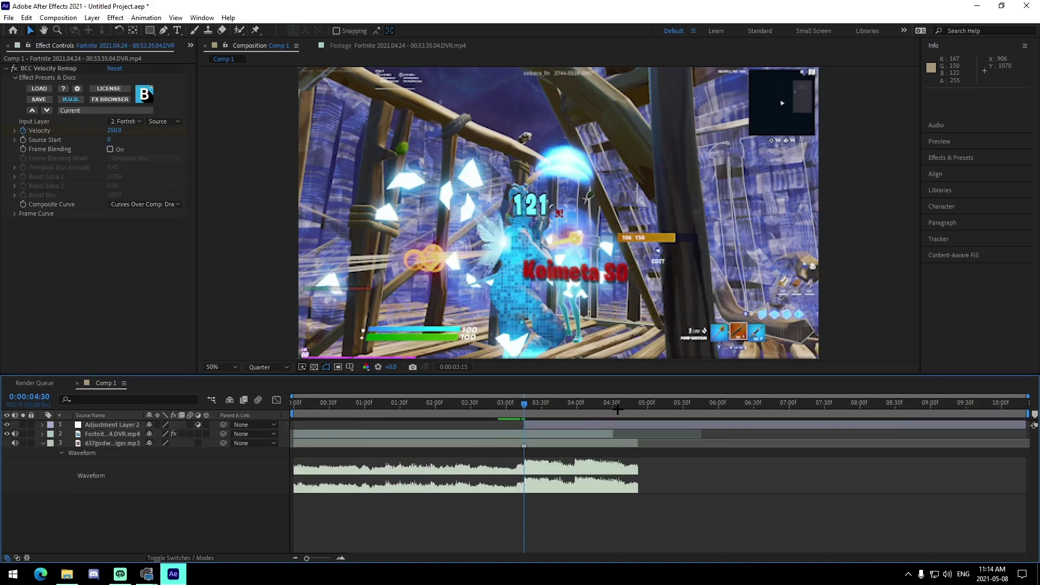
# Cut off the adjustment layer at the end of the Fortnite layer so its out point is 0:00:04:30.
pyautogui.click(617, 410)
pyautogui.click(614, 425)
pyautogui.hotkey('ctrl', 'shift', 'd')
pyautogui.press('Delete')
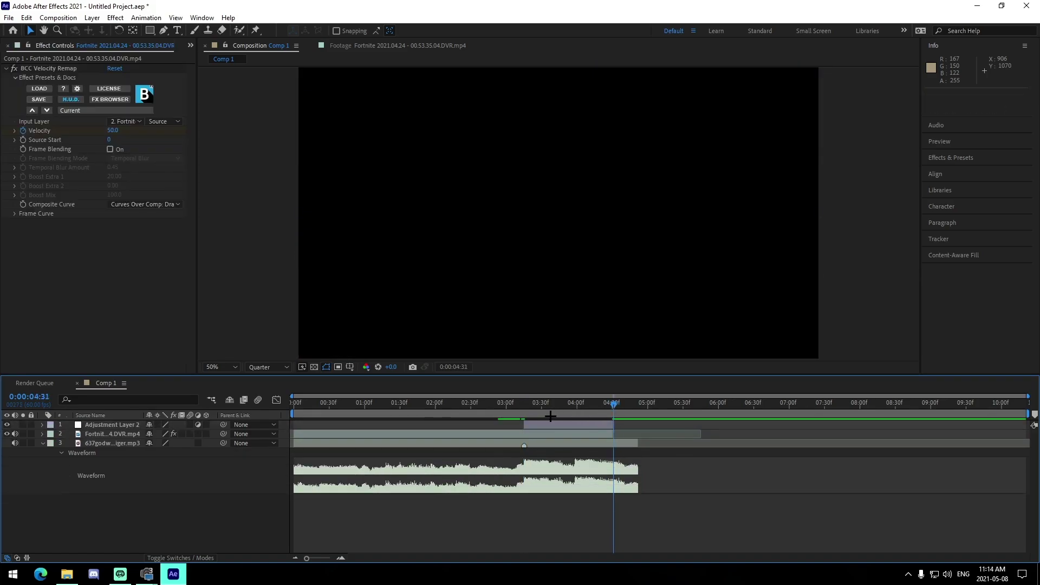
# Apply the JoshyyRippleShockwave preset from the RippleTutorialEffect folder to the adjustment layer at 0:00:03:15.
pyautogui.click(526, 412)
pyautogui.click(540, 425)
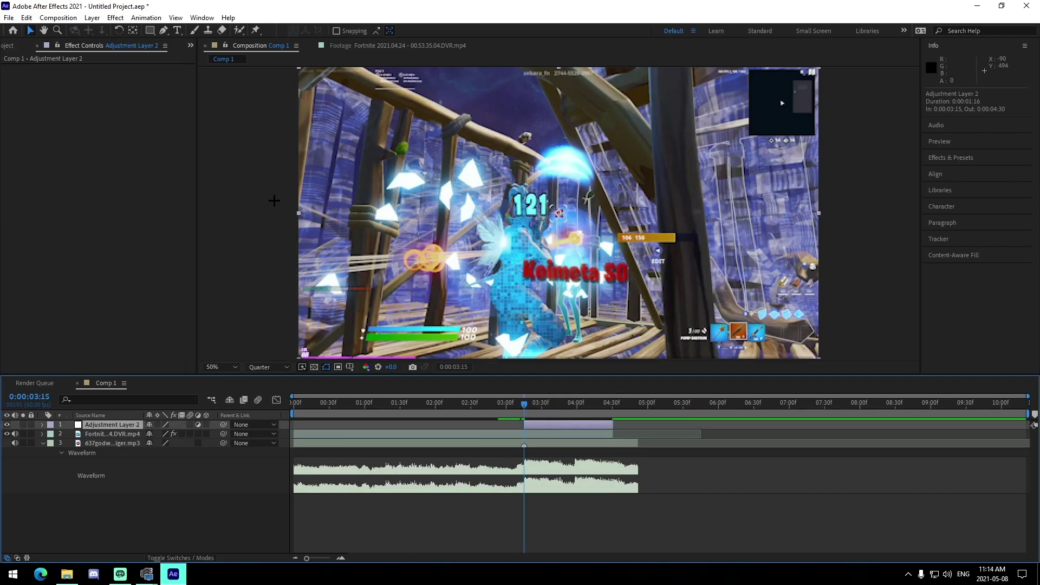
pyautogui.click(156, 18)
pyautogui.click(174, 37)
pyautogui.scroll(10, 42, 143)
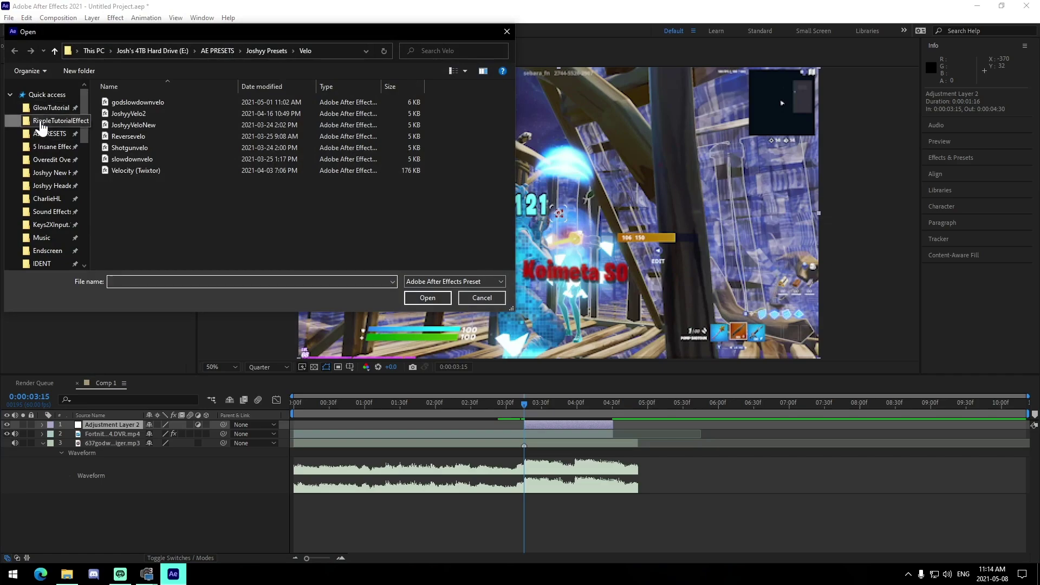
pyautogui.click(42, 125)
pyautogui.click(145, 102)
pyautogui.click(420, 293)
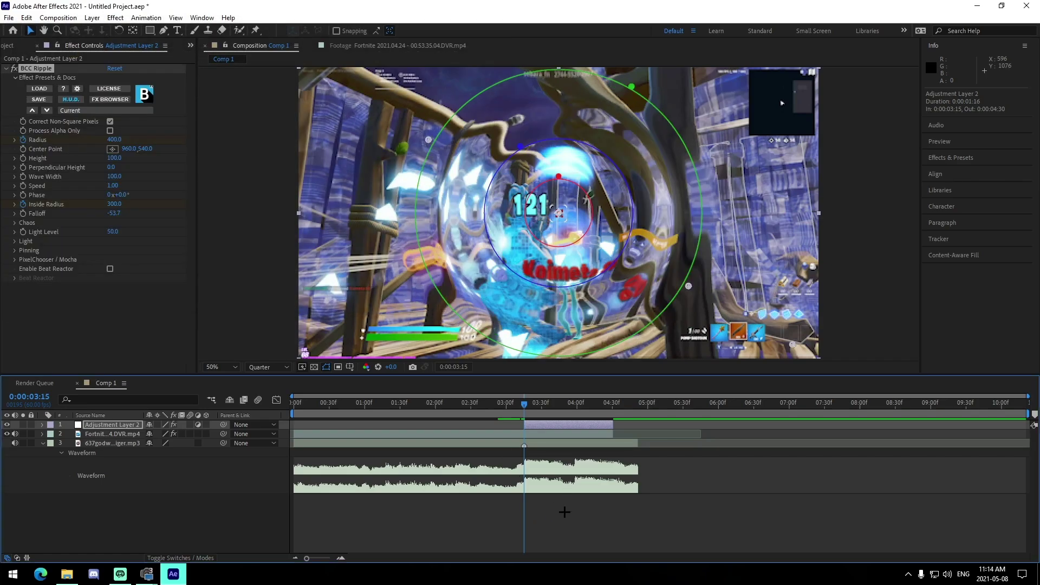
# Reveal the BCC Ripple keyframes on the adjustment layer and preview the shockwave from just before the beat marker.
pyautogui.click(341, 558)
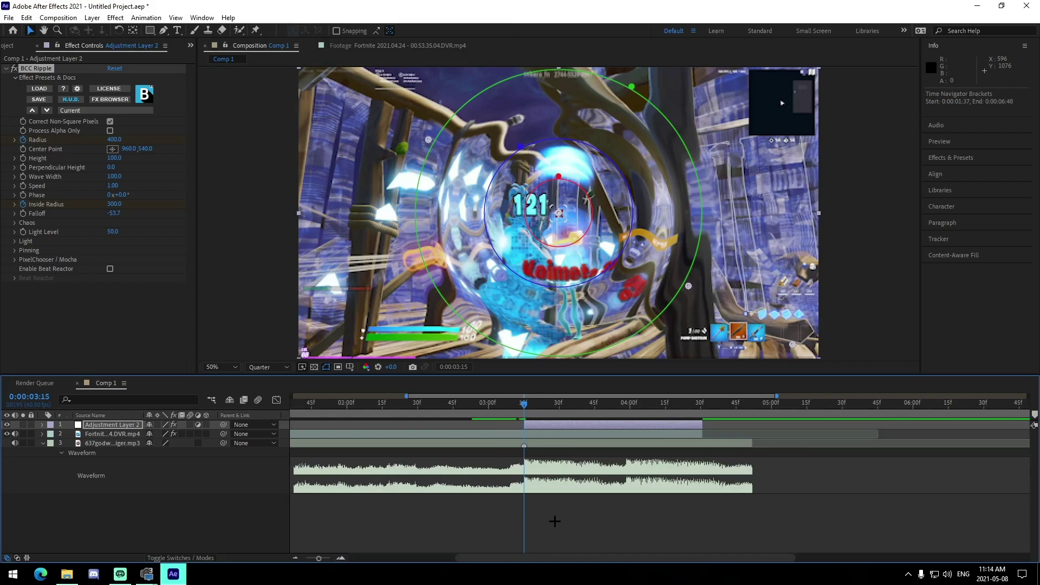
pyautogui.press('u')
pyautogui.moveTo(524, 404); pyautogui.dragTo(467, 432)
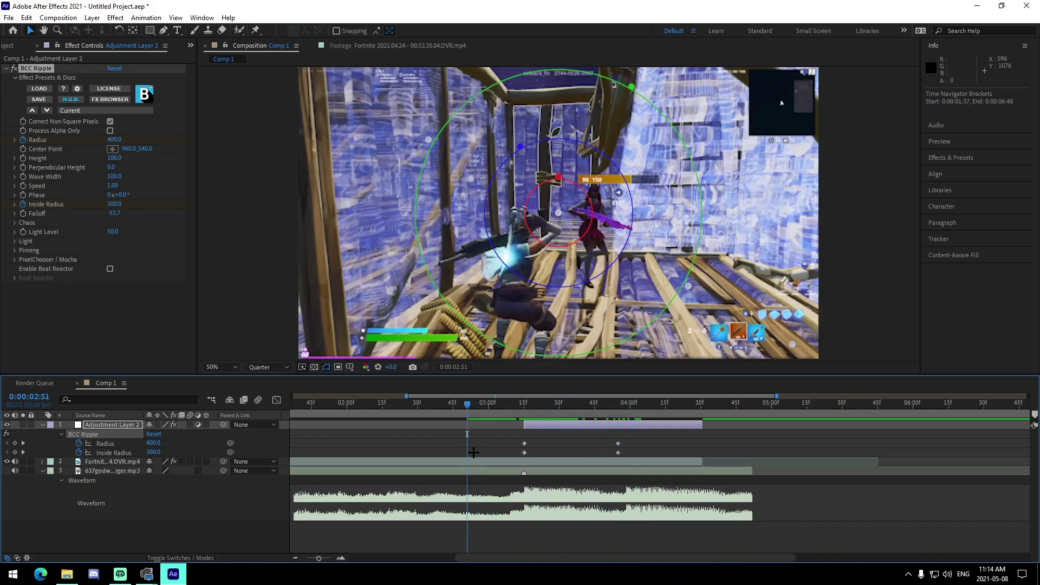
pyautogui.press('space')
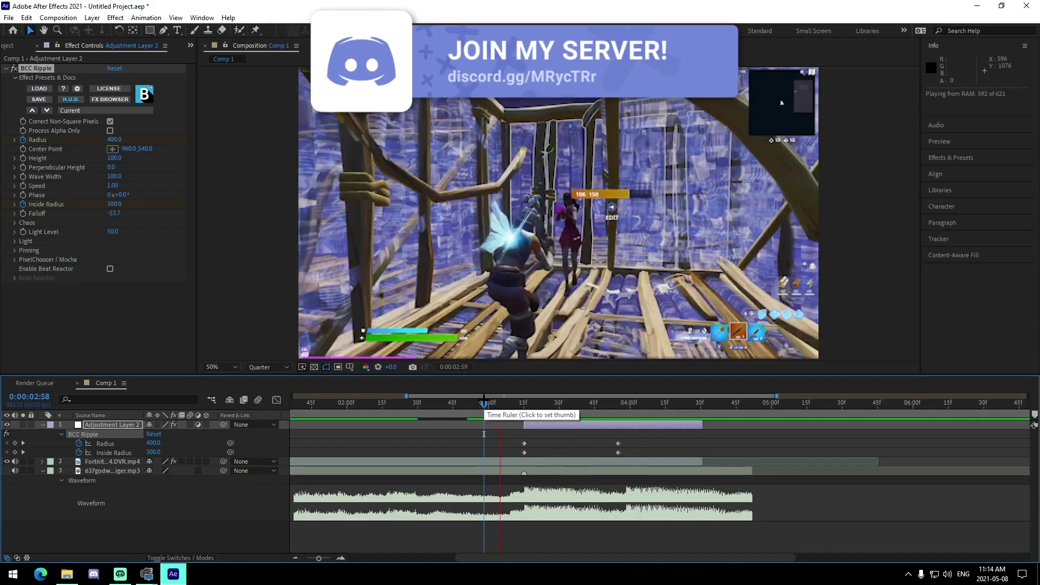
pyautogui.click(493, 404)
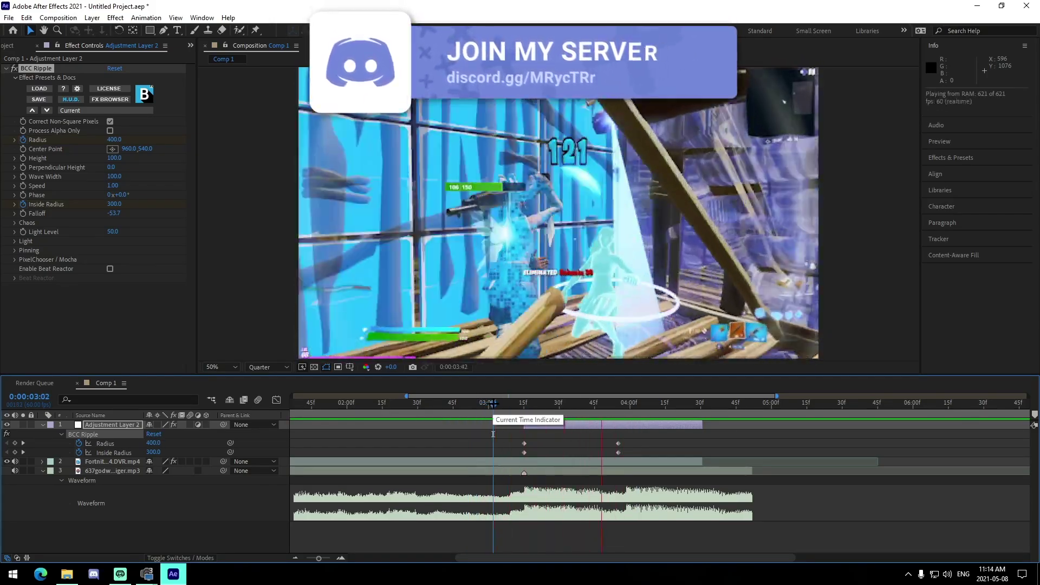
pyautogui.press('space')
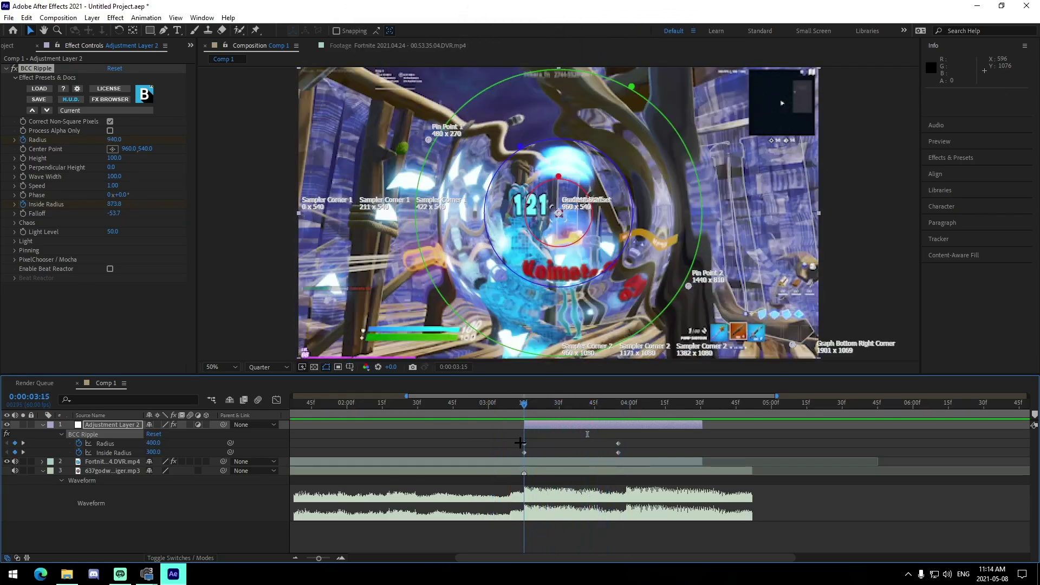
# Move the ending Radius and Inside Radius keyframes to 0:00:03:47 and preview the quicker ripple.
pyautogui.moveTo(583, 419); pyautogui.dragTo(599, 443)
pyautogui.click(624, 457)
pyautogui.click(523, 404)
pyautogui.click(559, 436)
pyautogui.click(501, 414)
pyautogui.press('space')
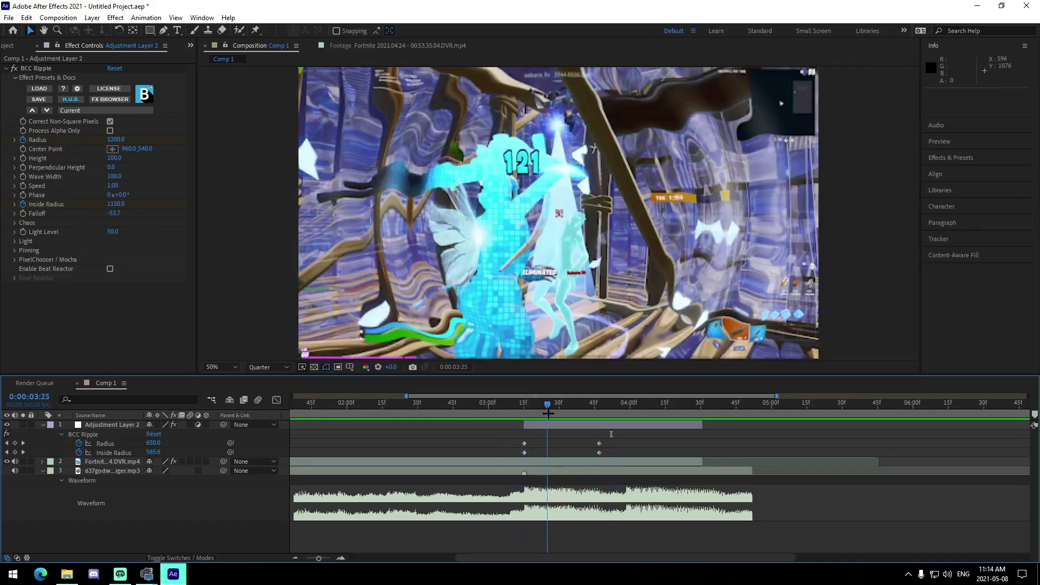
pyautogui.moveTo(585, 425); pyautogui.dragTo(521, 441)
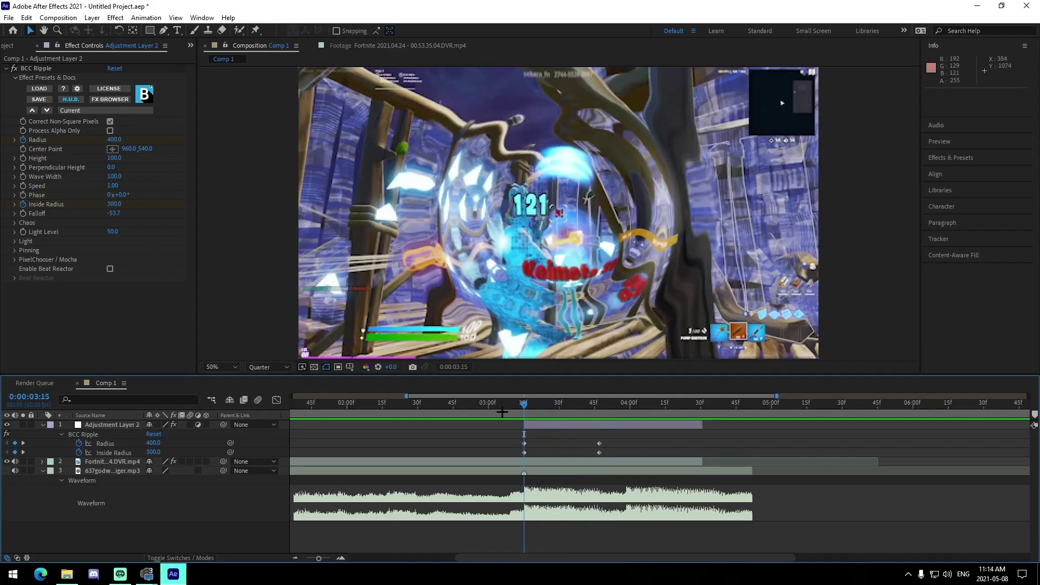
pyautogui.press('k')
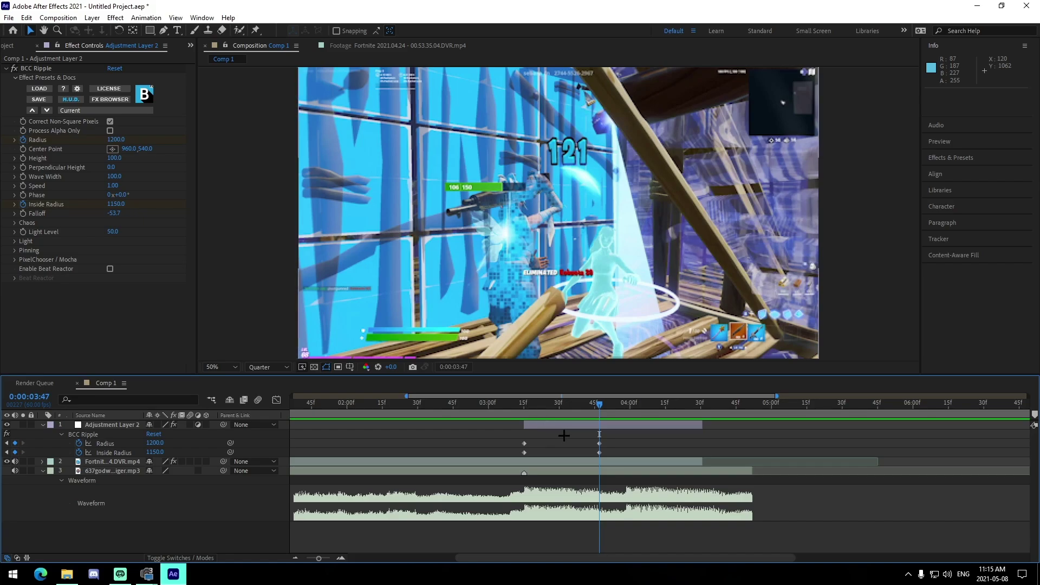
pyautogui.press('j')
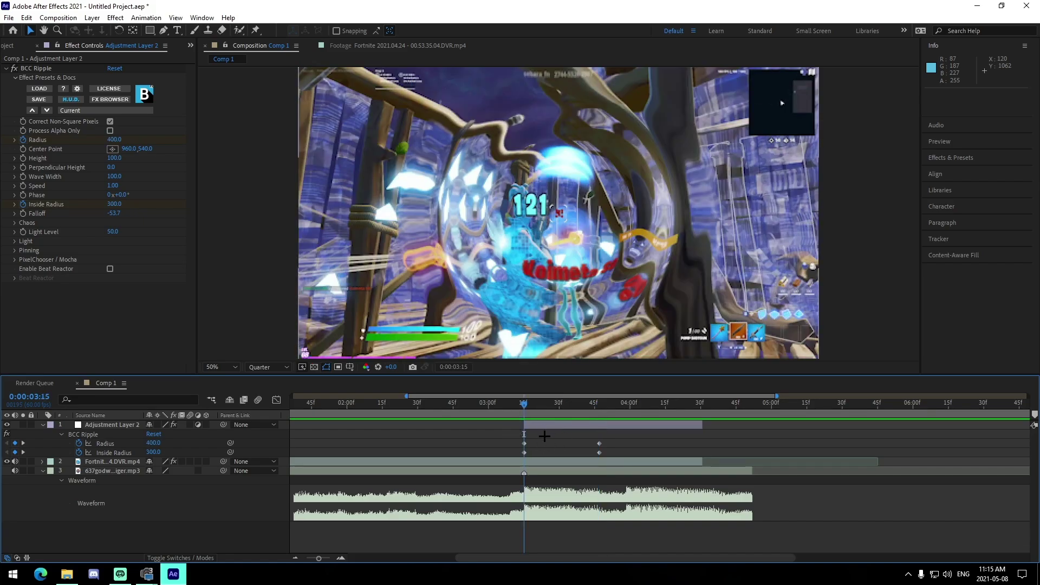
pyautogui.moveTo(525, 403)
pyautogui.mouseDown()
pyautogui.moveTo(548, 406)
pyautogui.moveTo(503, 419)
pyautogui.moveTo(528, 422)
pyautogui.moveTo(527, 413)
pyautogui.moveTo(522, 432)
pyautogui.moveTo(523, 409)
pyautogui.mouseUp()
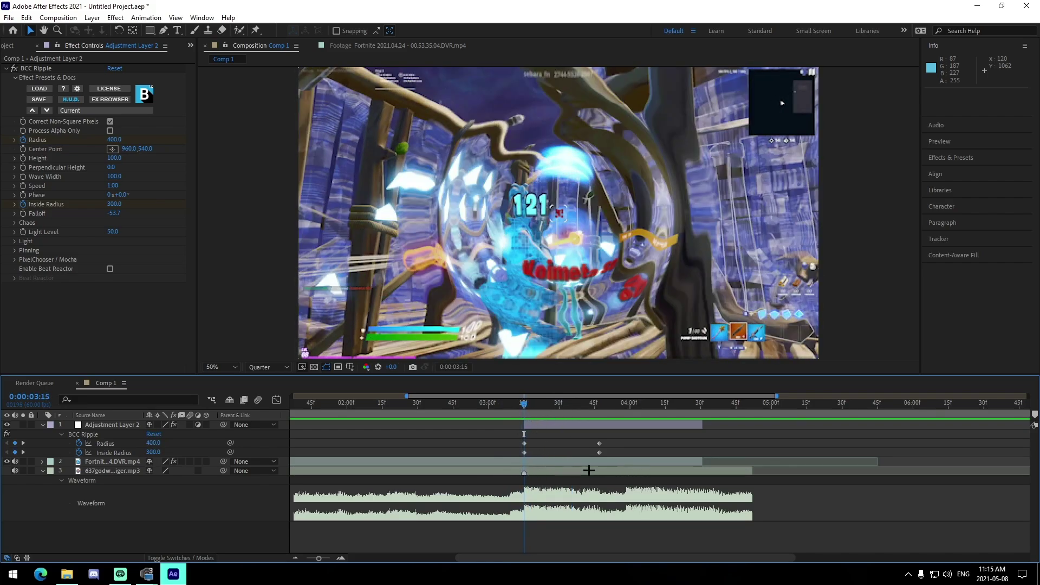
# Collapse the ripple properties and apply the GodPinkGlow preset from the Impacts folder to the adjustment layer.
pyautogui.press('u')
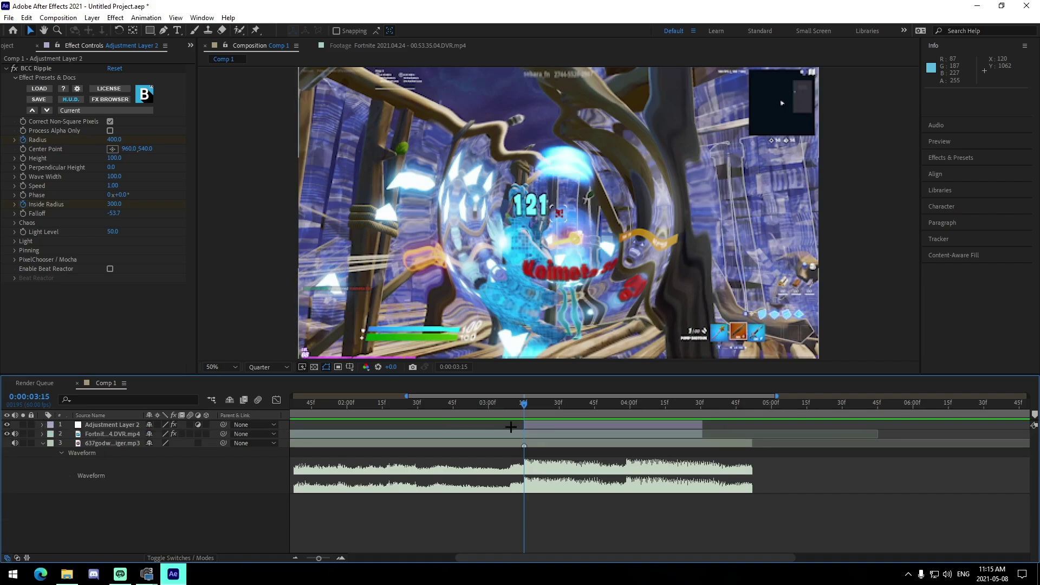
pyautogui.click(539, 425)
pyautogui.click(146, 18)
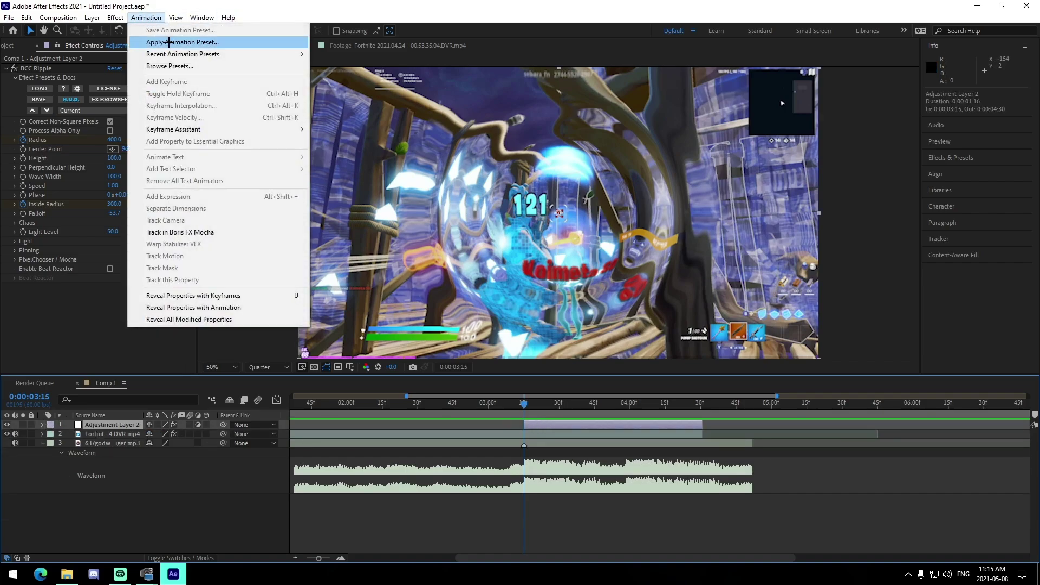
pyautogui.click(162, 40)
pyautogui.scroll(6, 53, 173)
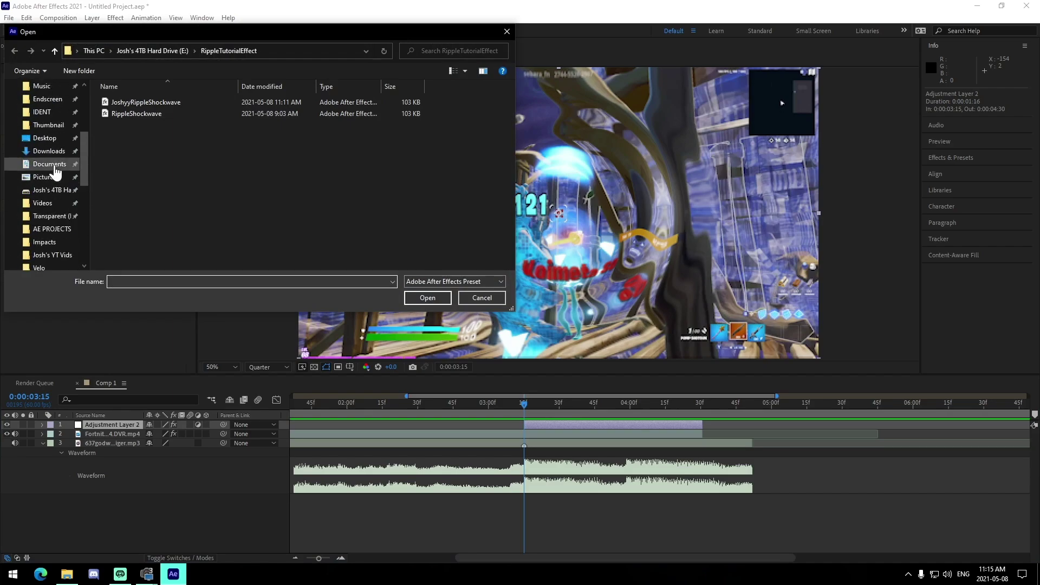
pyautogui.click(50, 134)
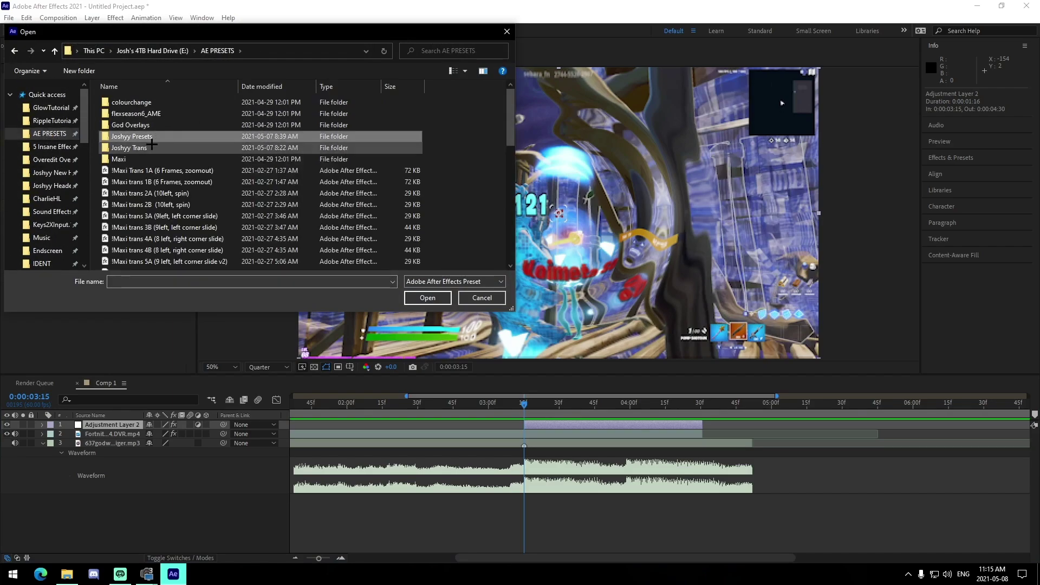
pyautogui.doubleClick(142, 136)
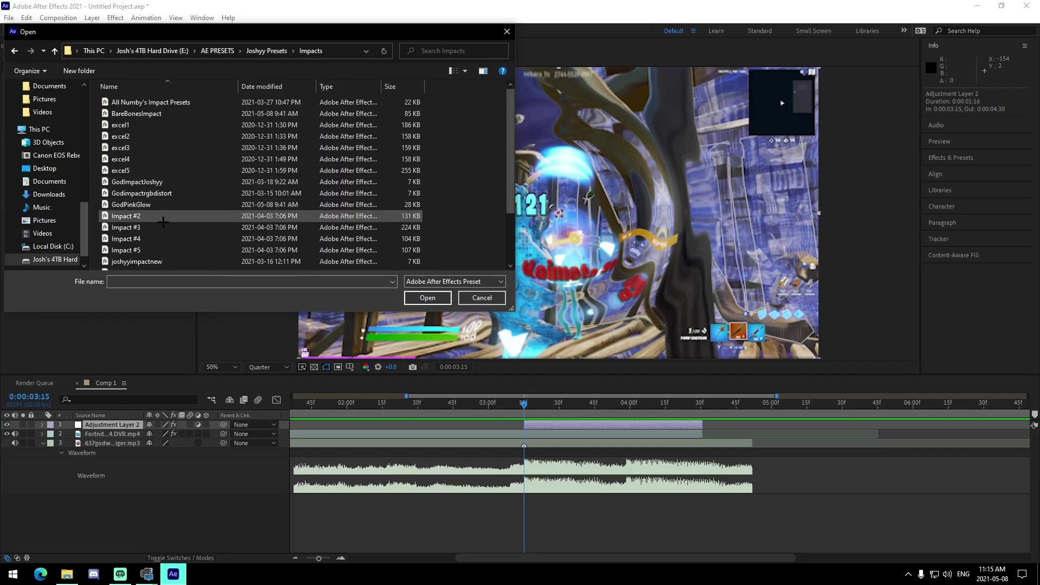
pyautogui.click(131, 204)
pyautogui.click(427, 298)
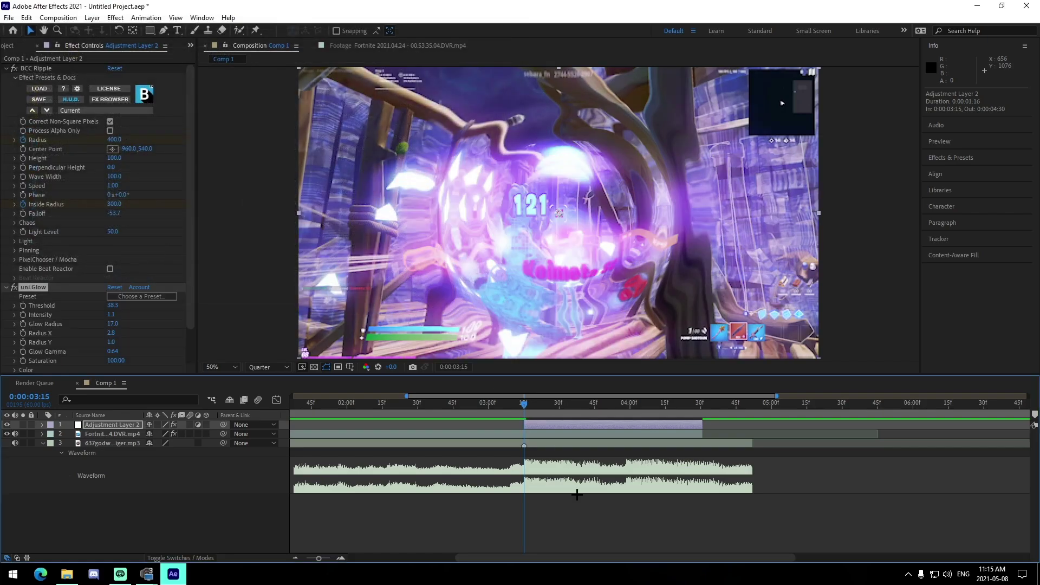
# Apply the BareBonesImpact preset from the Impacts folder to the adjustment layer at 0:00:03:15.
pyautogui.click(146, 17)
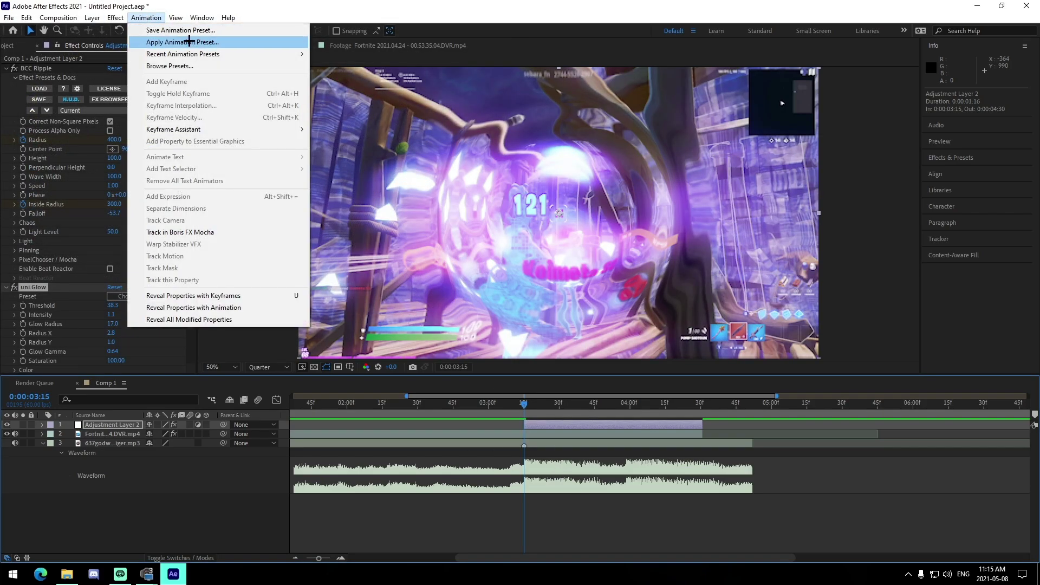
pyautogui.click(189, 42)
pyautogui.click(141, 114)
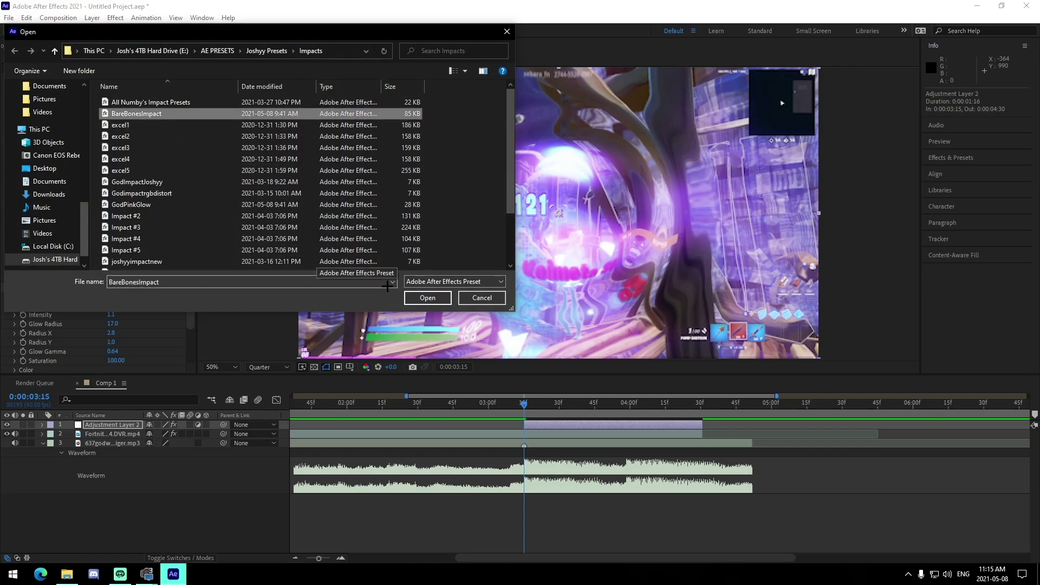
pyautogui.click(428, 298)
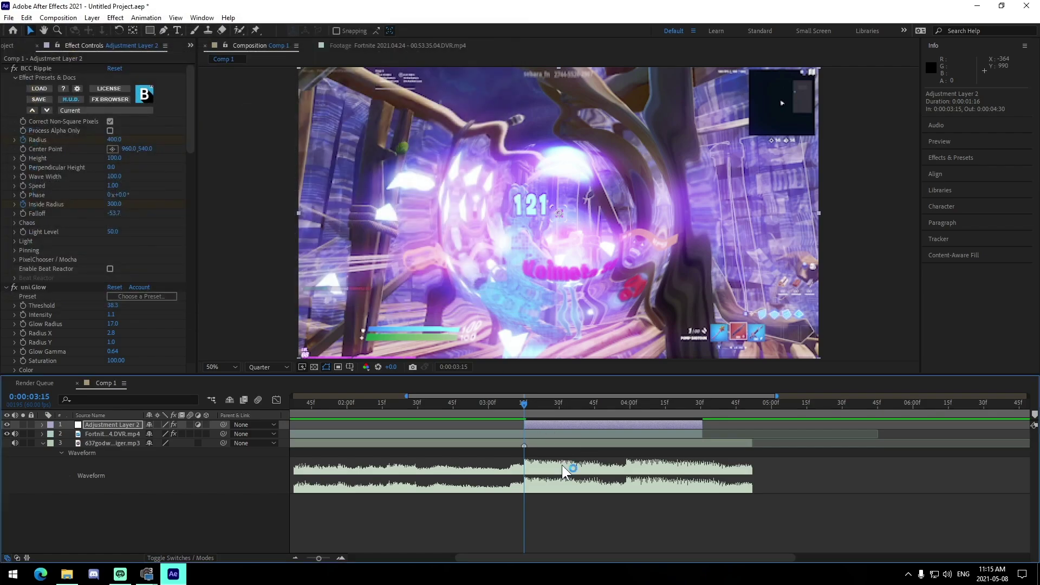
# Play and scrub through the composition to check the ripple, glow and impact around the beat marker.
pyautogui.moveTo(517, 413); pyautogui.dragTo(487, 428)
pyautogui.press('space')
pyautogui.press('space')
pyautogui.press('space')
pyautogui.click(439, 406)
pyautogui.moveTo(441, 411); pyautogui.dragTo(239, 455)
pyautogui.click(296, 558)
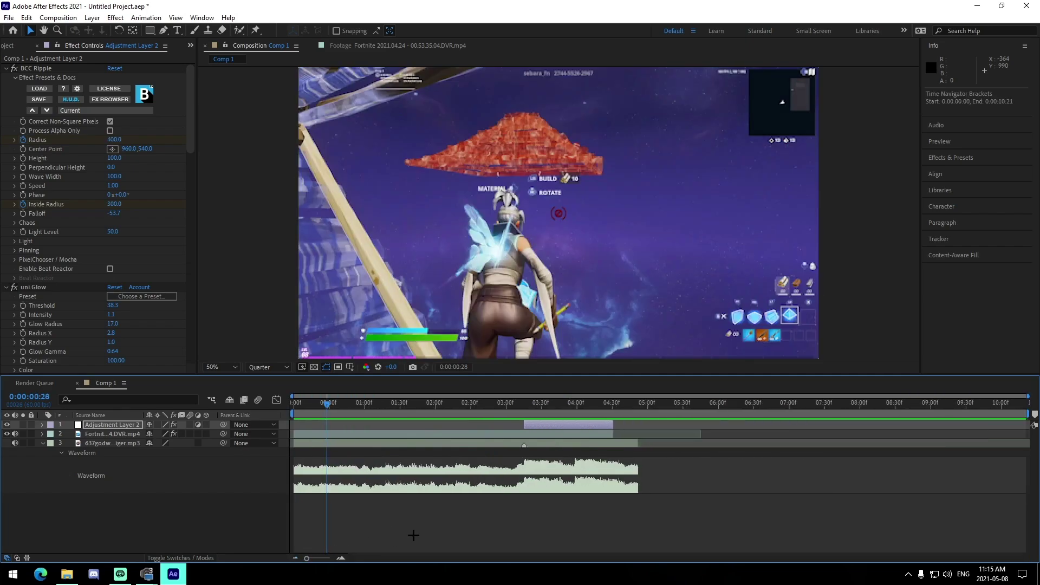
pyautogui.click(411, 535)
pyautogui.click(528, 405)
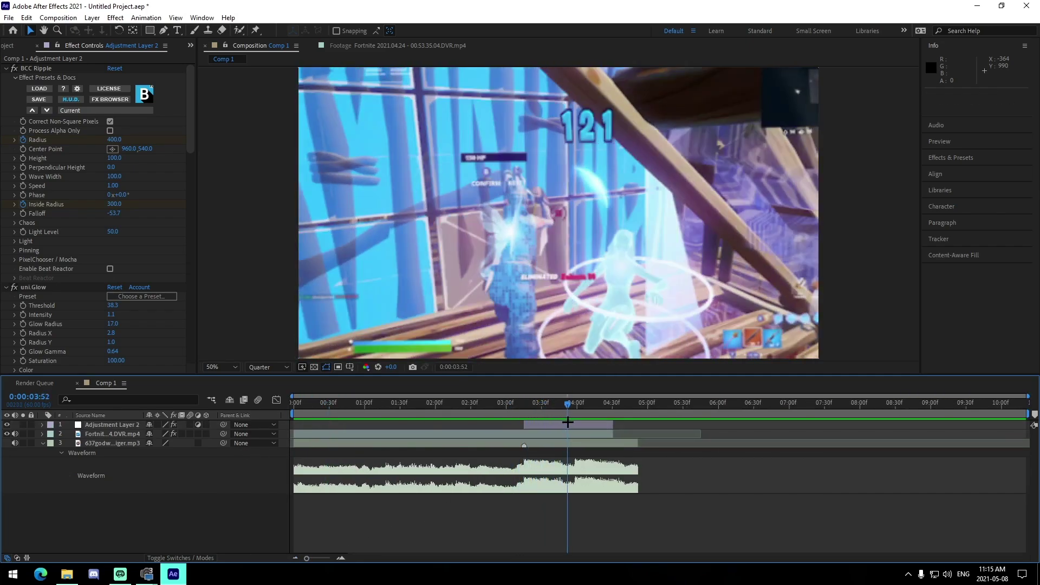